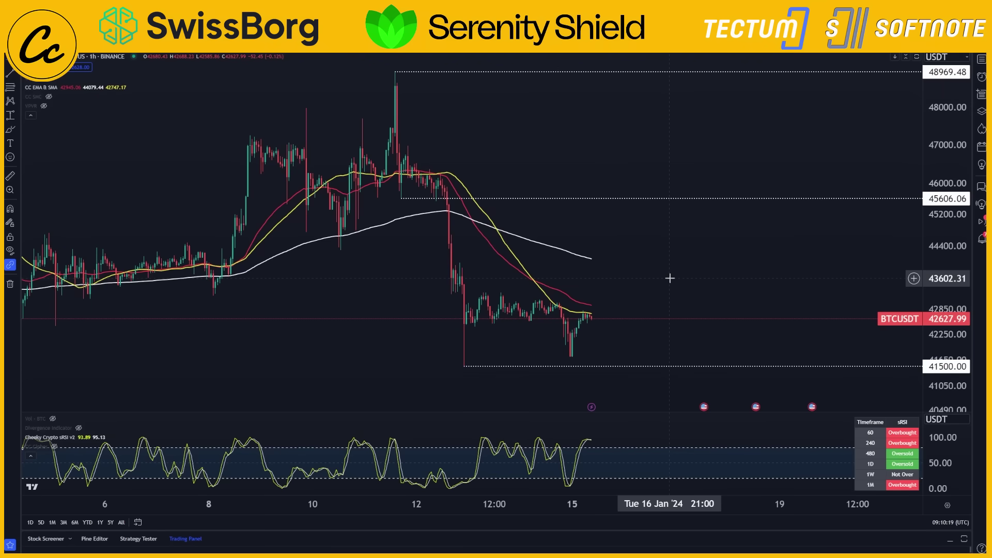
- Place a horizontal ray at the 41720 swing low and bring the 48969 high back into view
drag(669, 268, 634, 276)
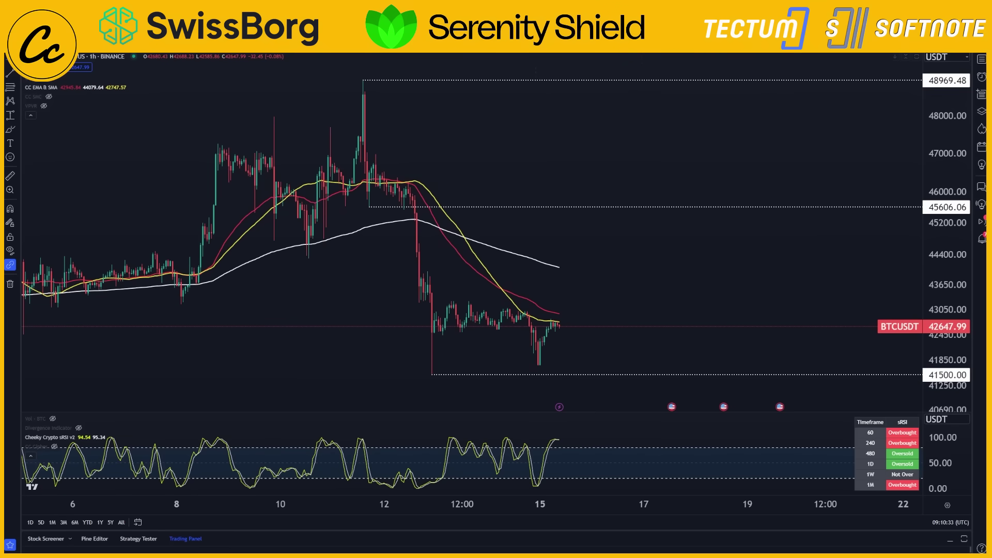
click(539, 366)
drag(639, 338, 590, 238)
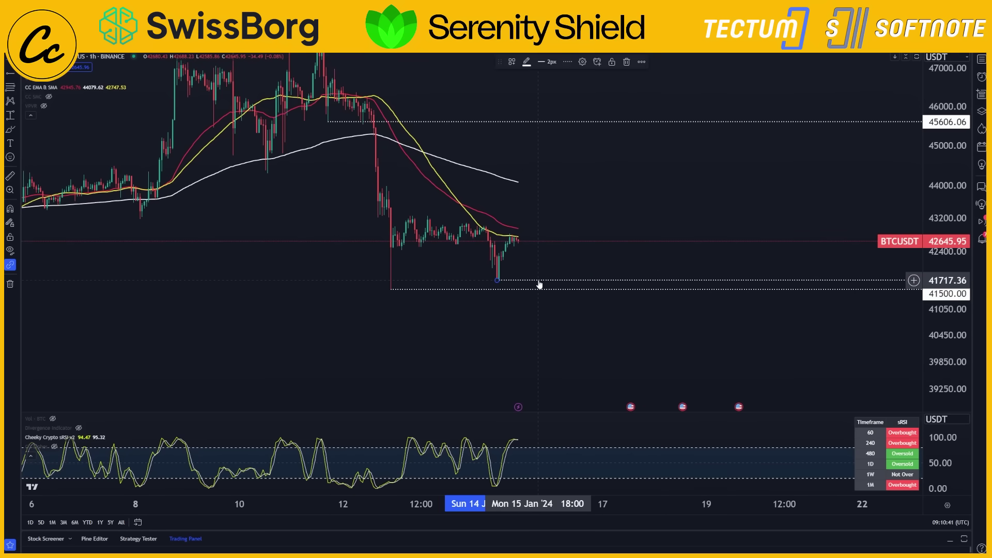
mouse_move(539, 285)
mouse_down()
mouse_move(598, 279)
mouse_move(604, 305)
mouse_up()
- Zoom and pan the hourly chart to frame the latest candles and the whole recent decline
scroll(605, 335, up, 2)
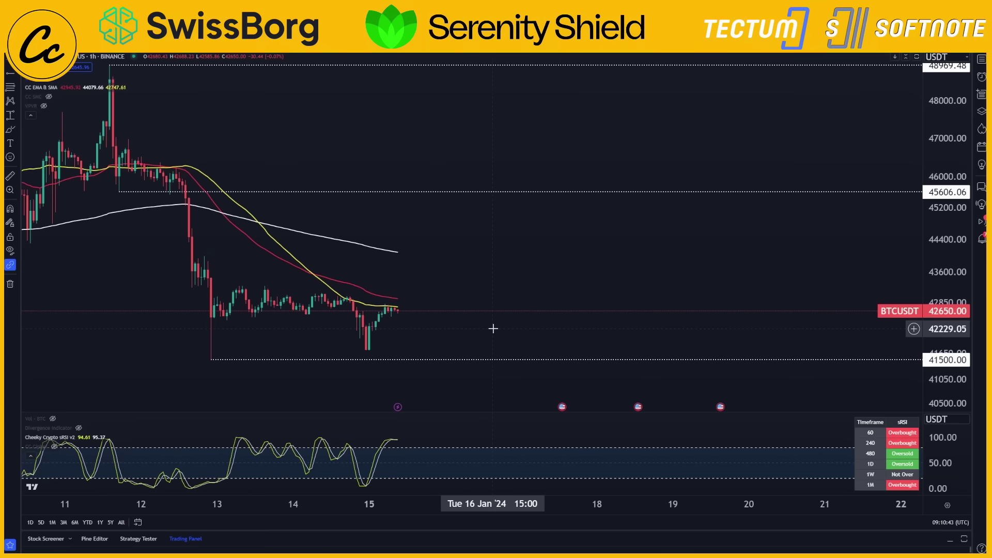
drag(493, 328, 582, 297)
scroll(797, 230, up, 2)
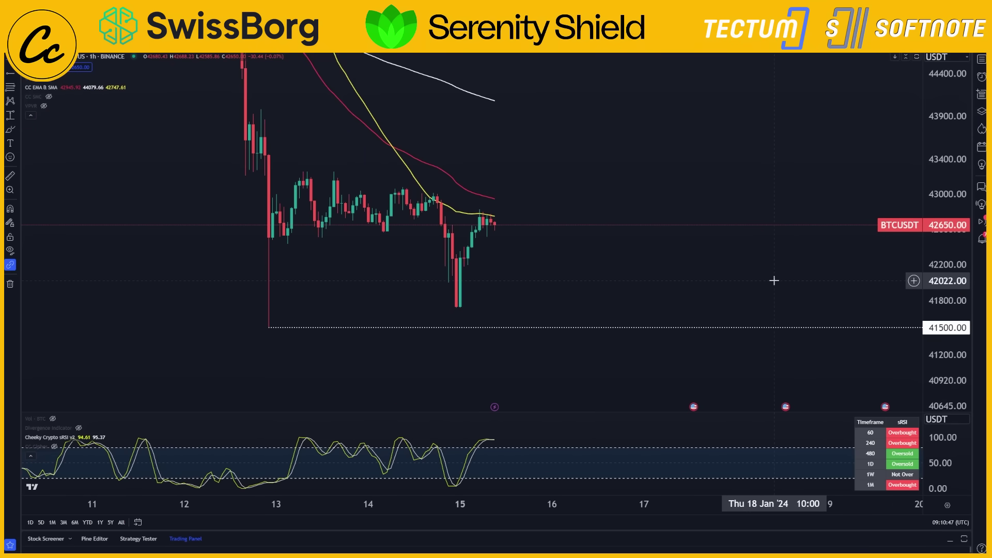
drag(764, 279, 764, 306)
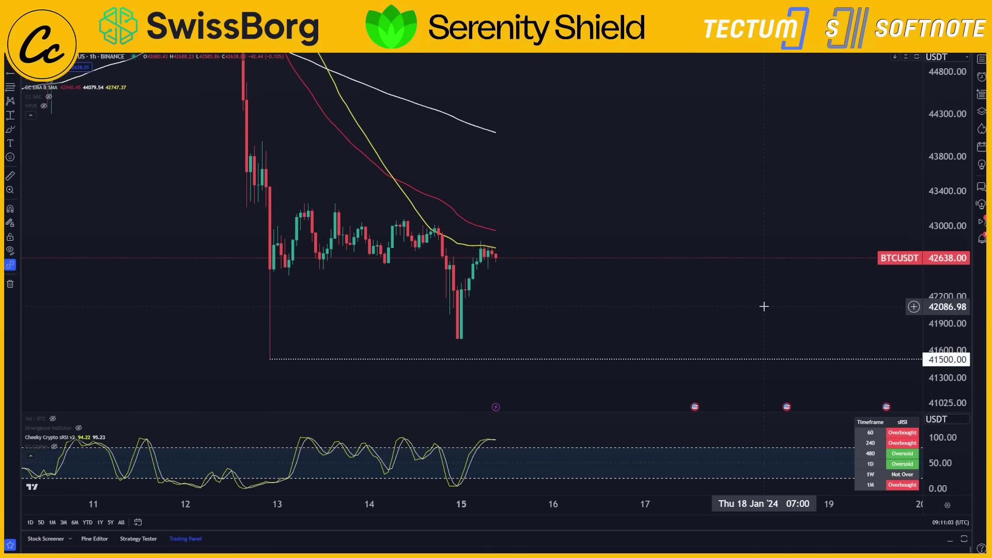
scroll(764, 306, down, 5)
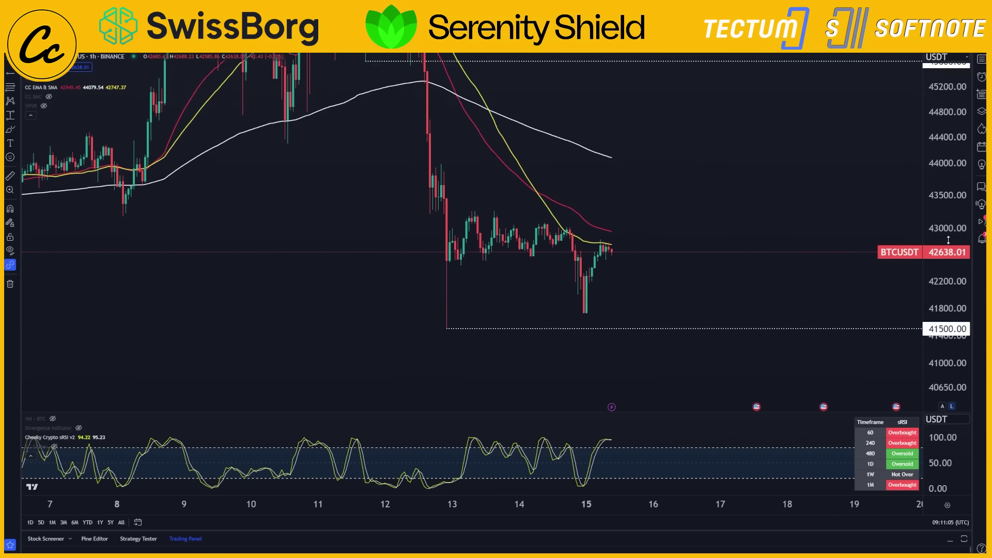
drag(774, 231, 761, 275)
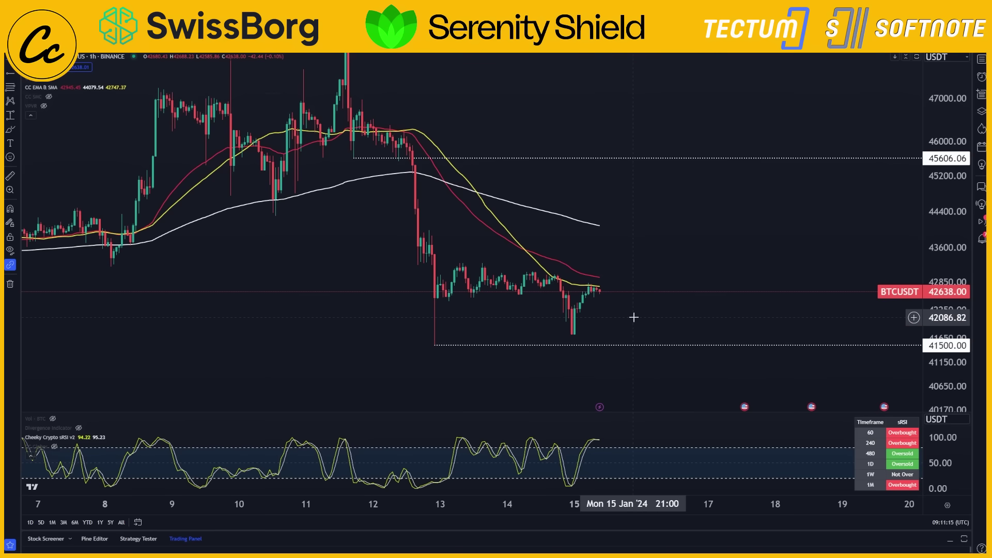
- Draw and discard trial yellow arrows, one pointing up and one pointing left at 43338
drag(622, 282, 685, 176)
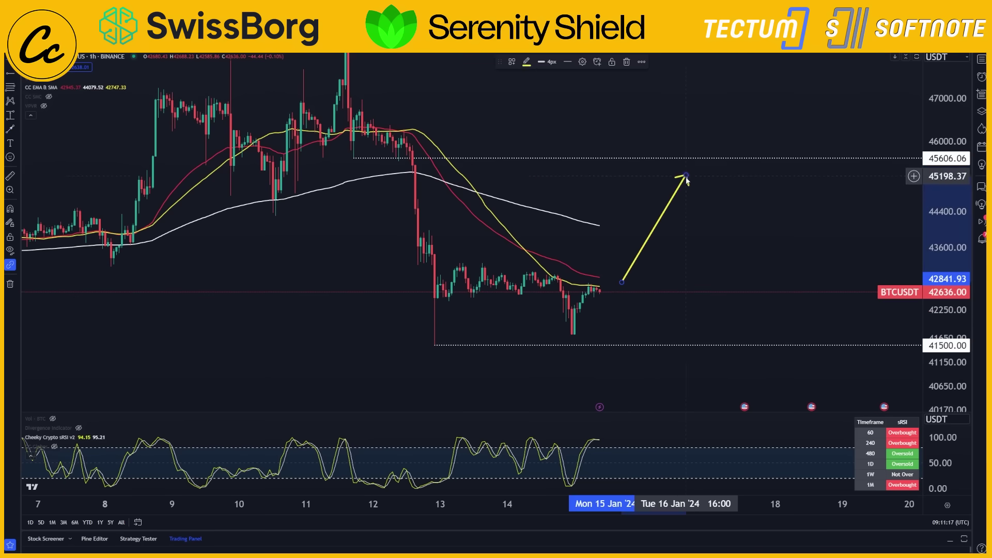
key(Delete)
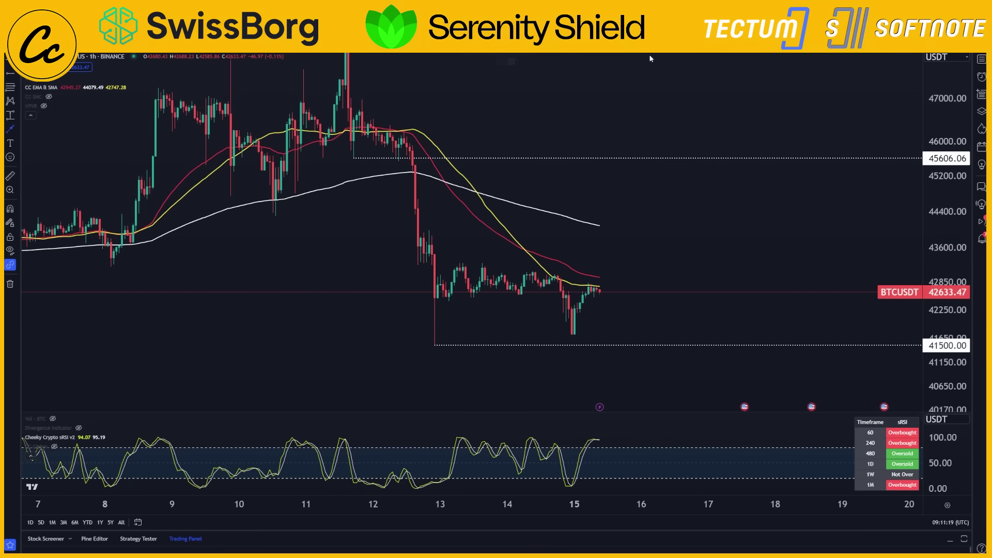
mouse_move(730, 263)
mouse_down()
mouse_move(656, 287)
mouse_move(601, 282)
mouse_move(627, 303)
mouse_move(613, 259)
mouse_up()
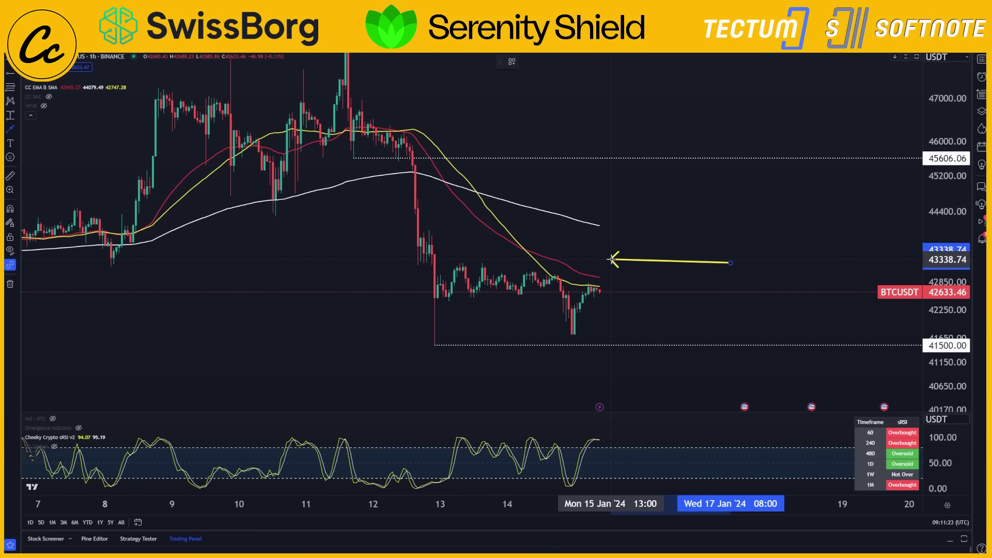
key(Escape)
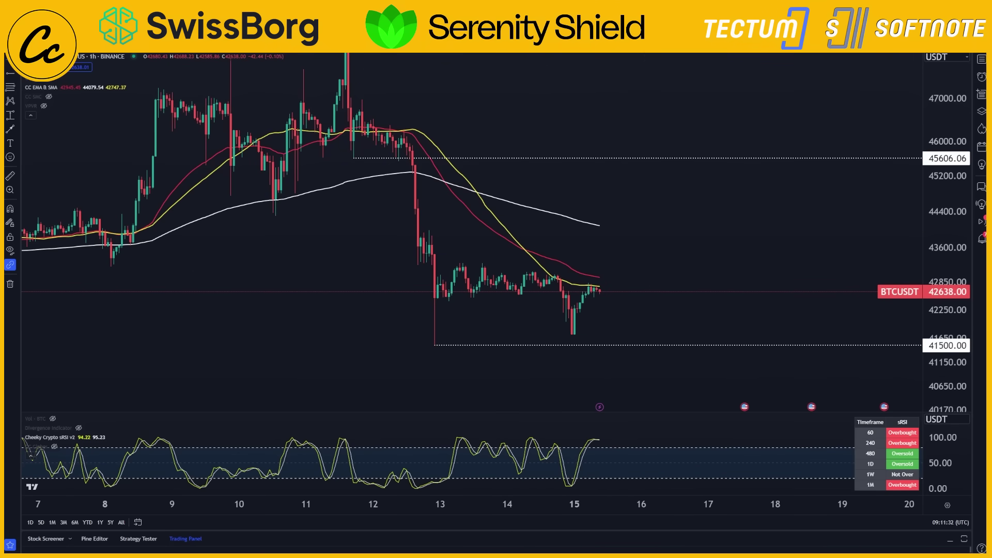
- Draw a trial Elliott 0-W-X-Y wave from the 41523 low, then delete it
click(9, 101)
click(435, 343)
click(482, 259)
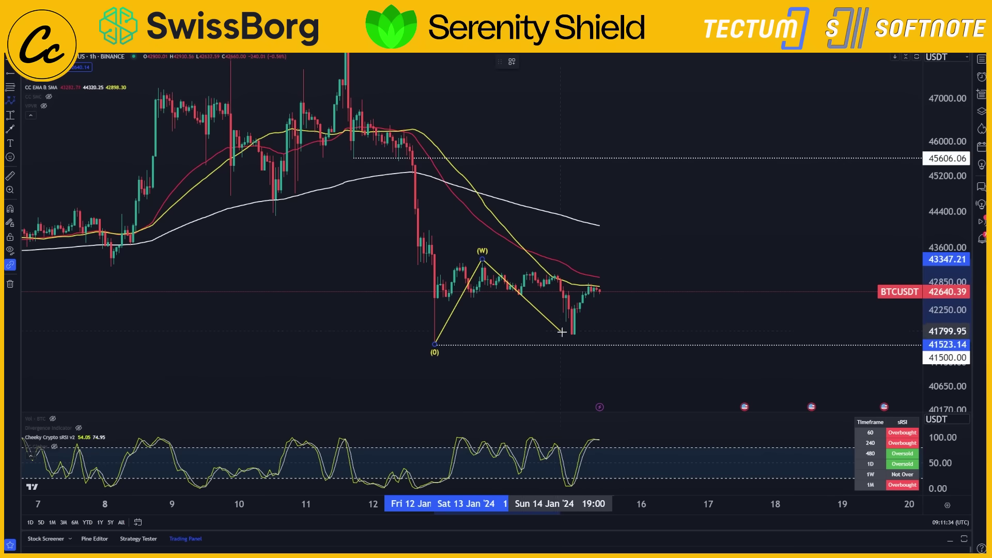
click(563, 332)
click(621, 244)
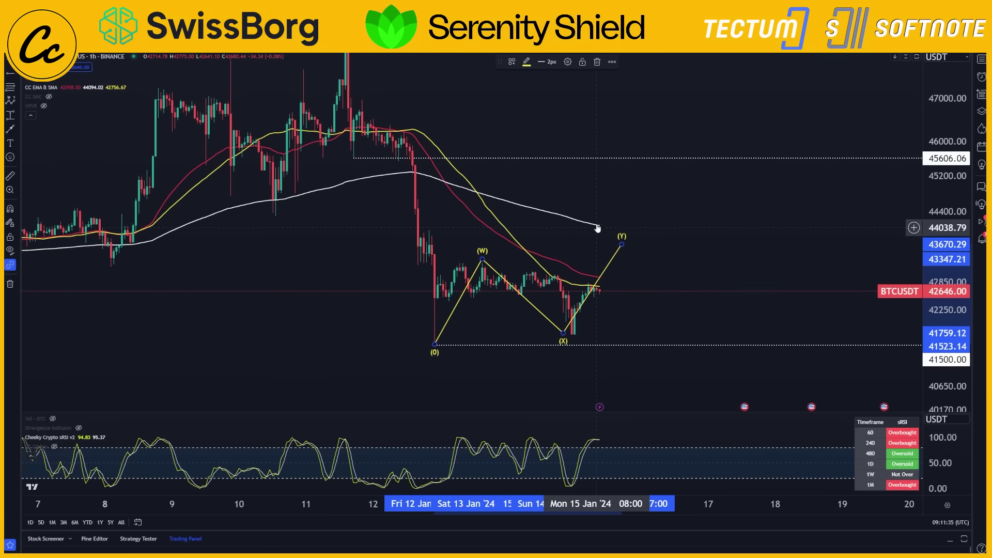
key(Delete)
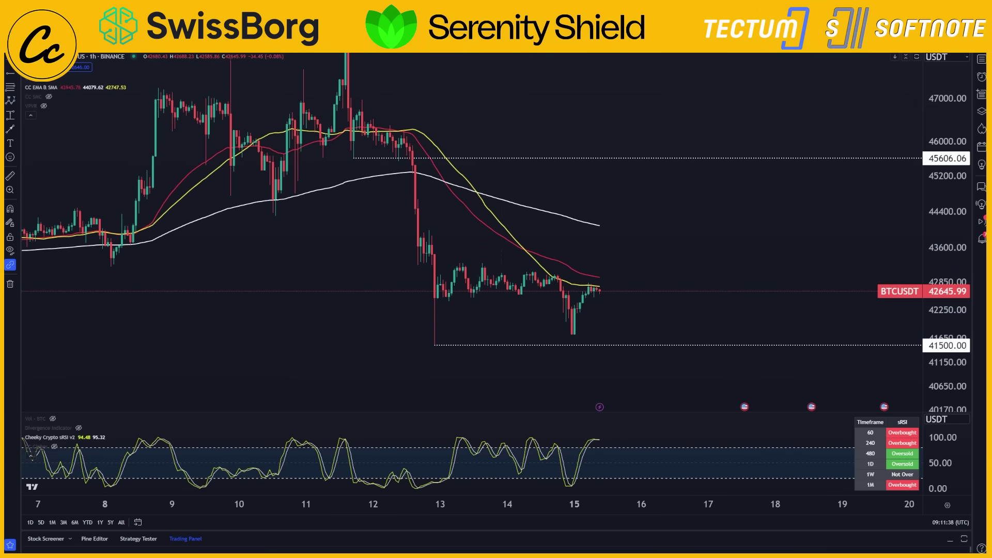
- Add Fibonacci levels from the 41734 low and shade a yellow 43500.93–43928.71 zone across the 1–1.236 band
key(alt+f)
click(481, 264)
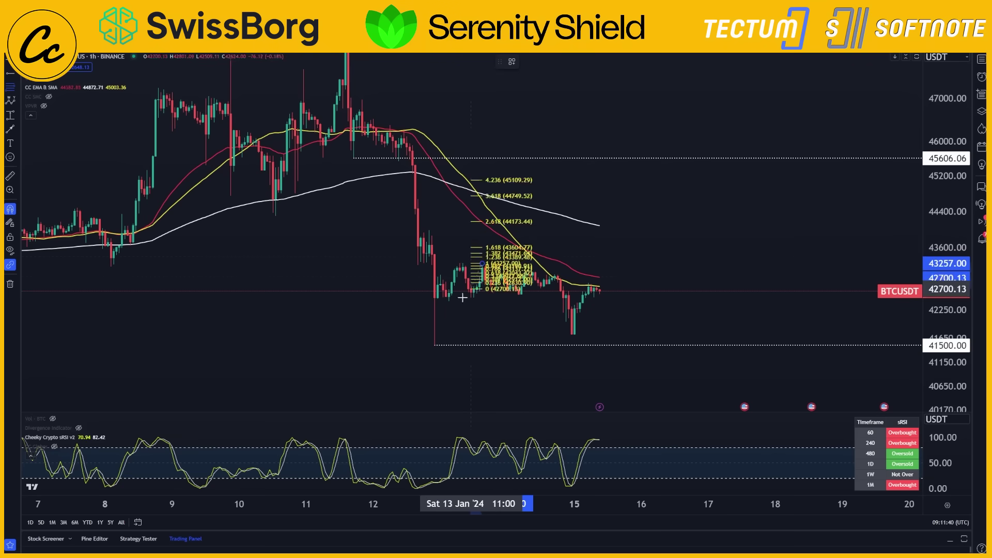
click(433, 343)
drag(465, 324, 584, 315)
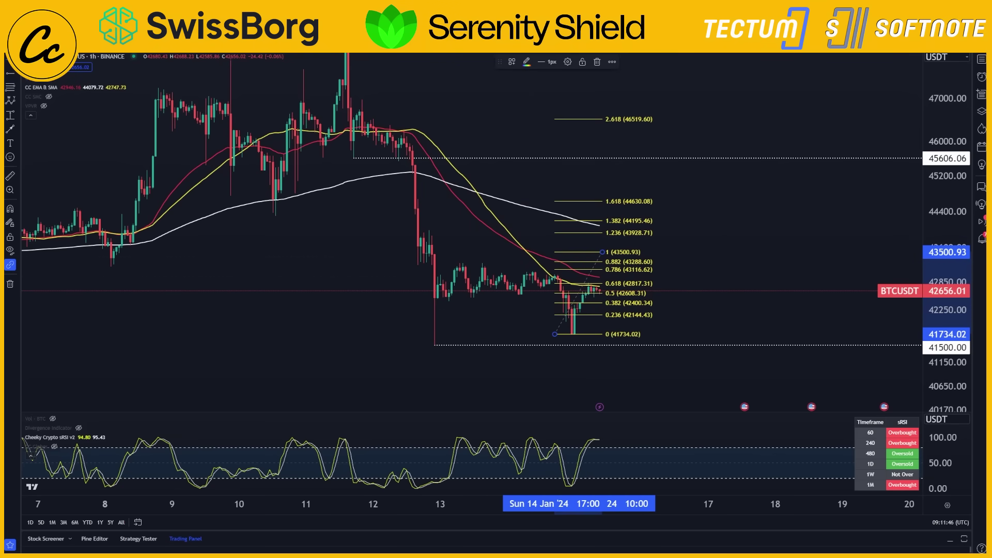
click(542, 250)
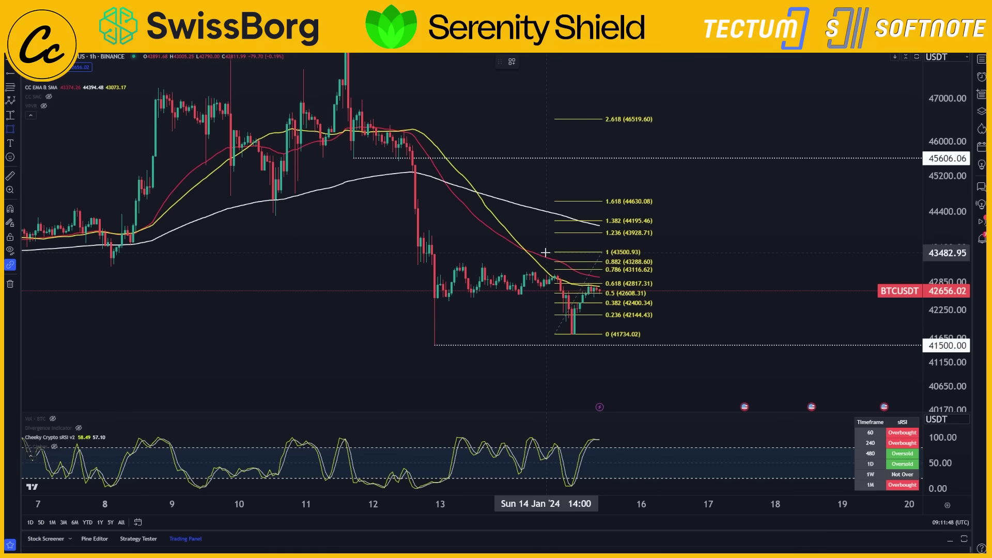
drag(546, 252, 667, 232)
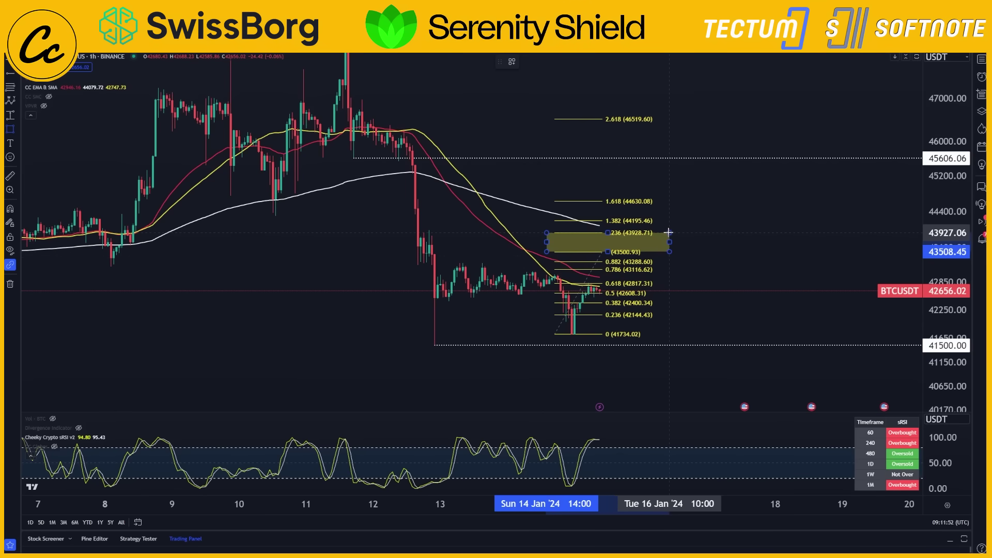
- Delete the Fibonacci levels, then draw and remove a trial 0-A-B-C wave ending in the yellow zone
click(579, 261)
key(Delete)
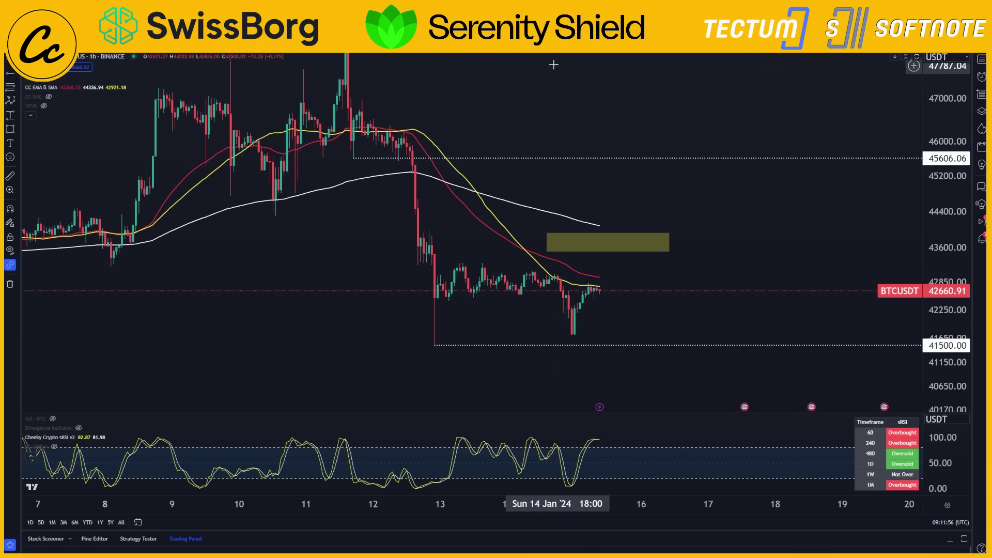
key(alt+t)
click(435, 342)
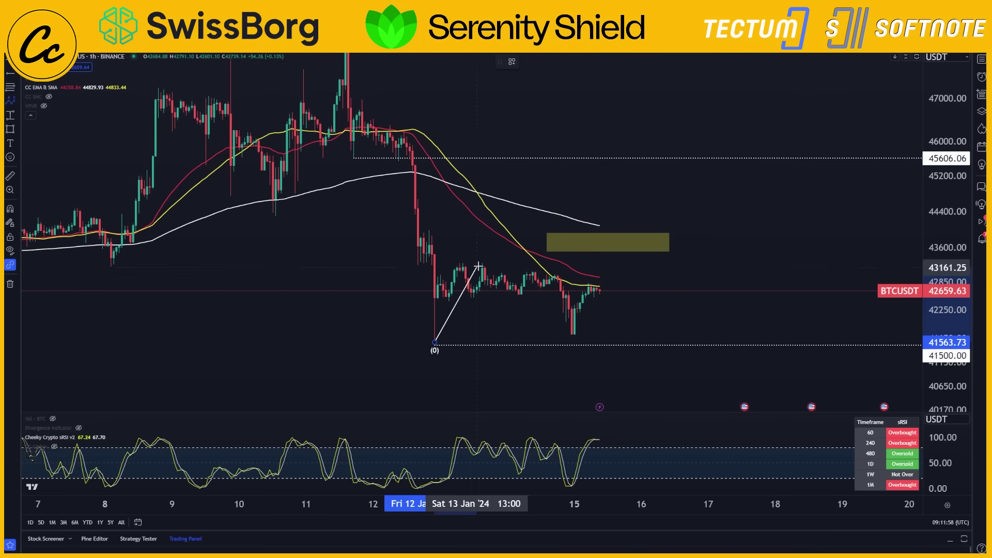
click(482, 263)
click(568, 336)
click(627, 242)
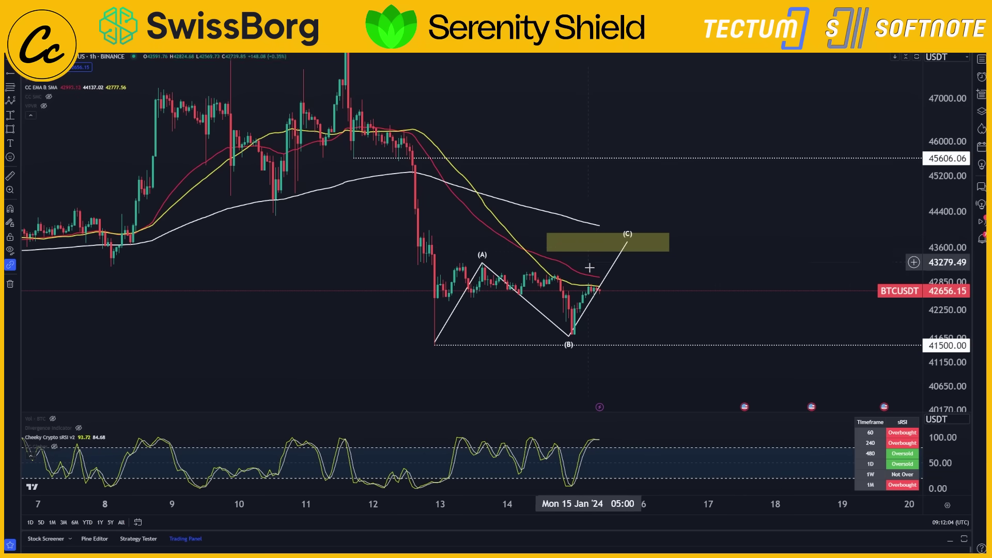
key(Delete)
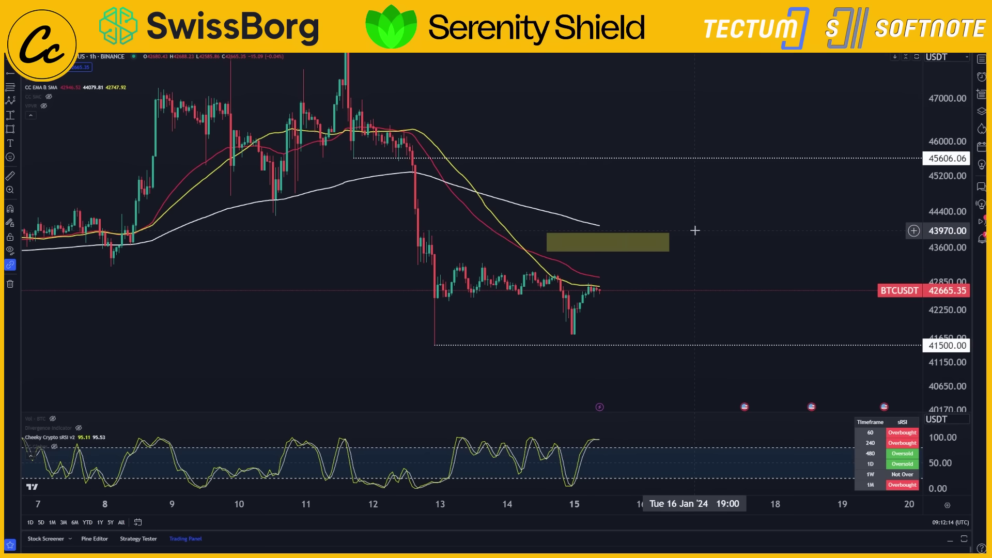
- Place a five-wave Elliott count from the 48973 high through the 41500 low to a projected (5) near 40300
scroll(640, 148, left, 3)
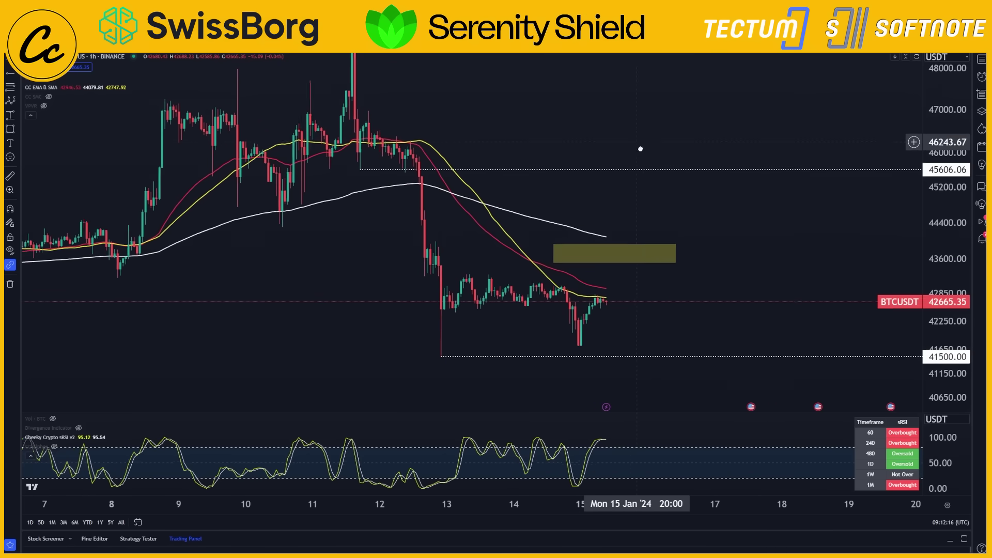
scroll(801, 228, down, 4)
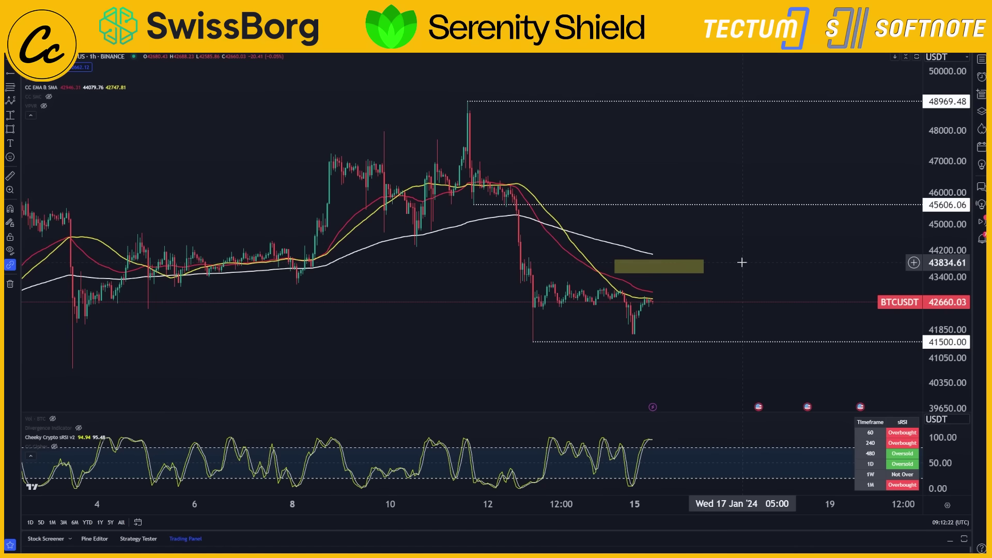
click(455, 102)
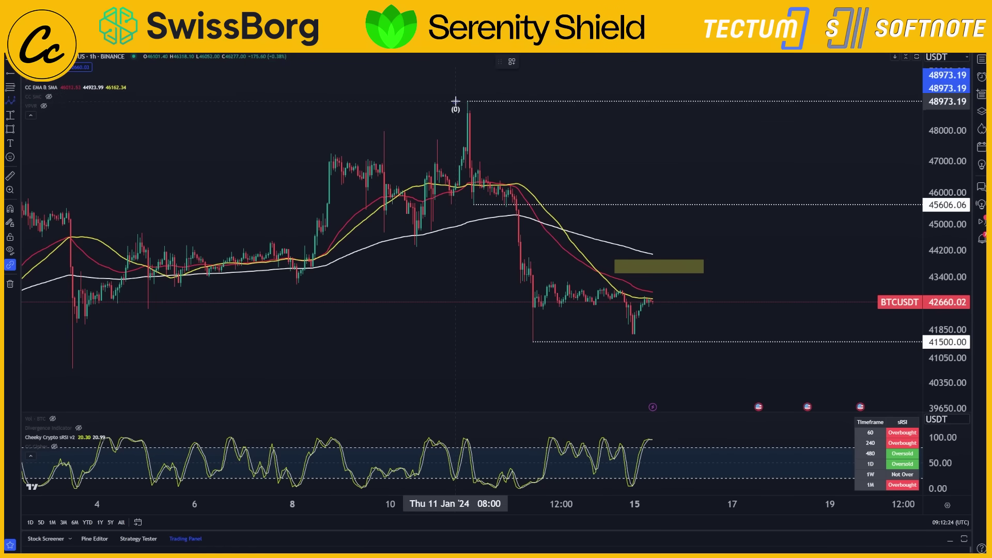
click(478, 208)
click(492, 163)
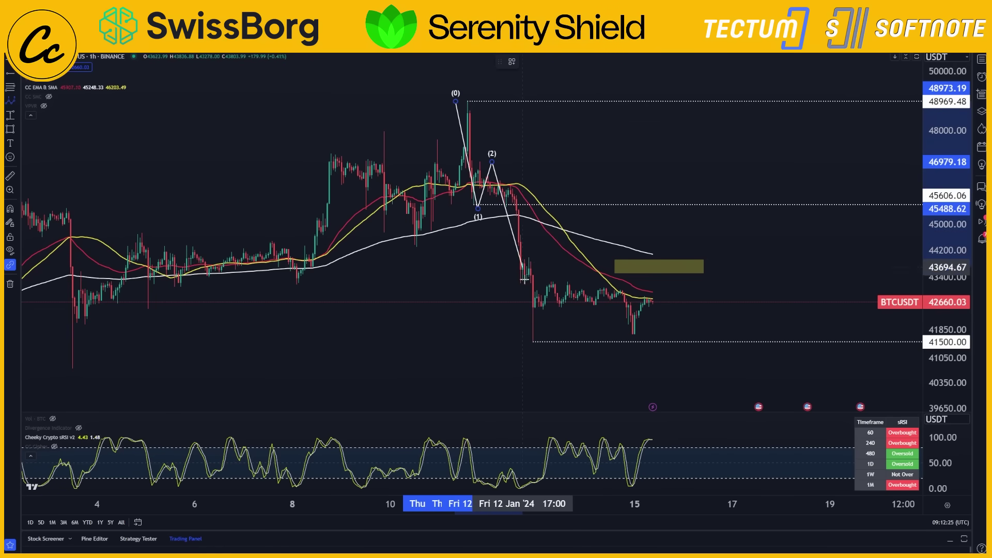
click(537, 342)
click(614, 280)
click(661, 385)
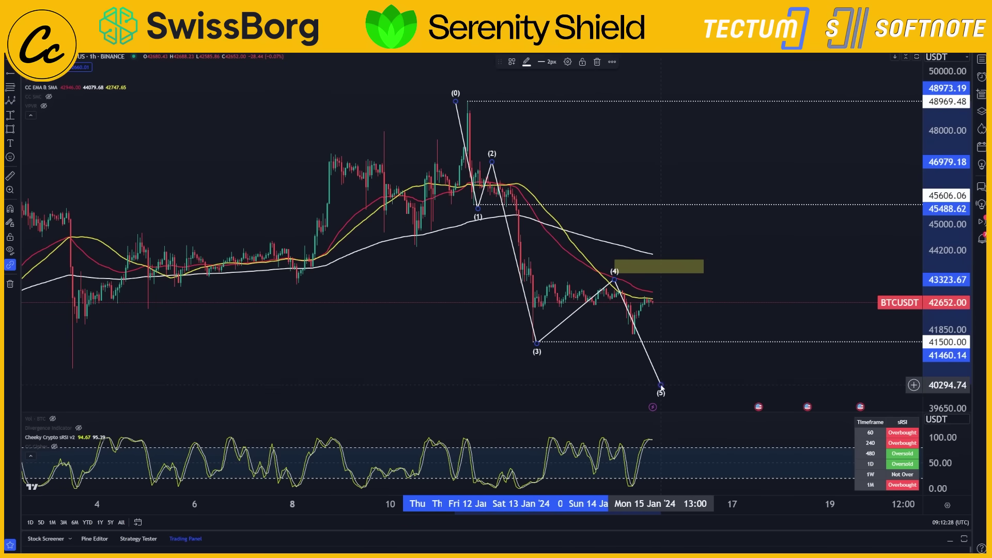
mouse_move(742, 275)
mouse_down()
mouse_move(704, 224)
mouse_move(659, 243)
mouse_up()
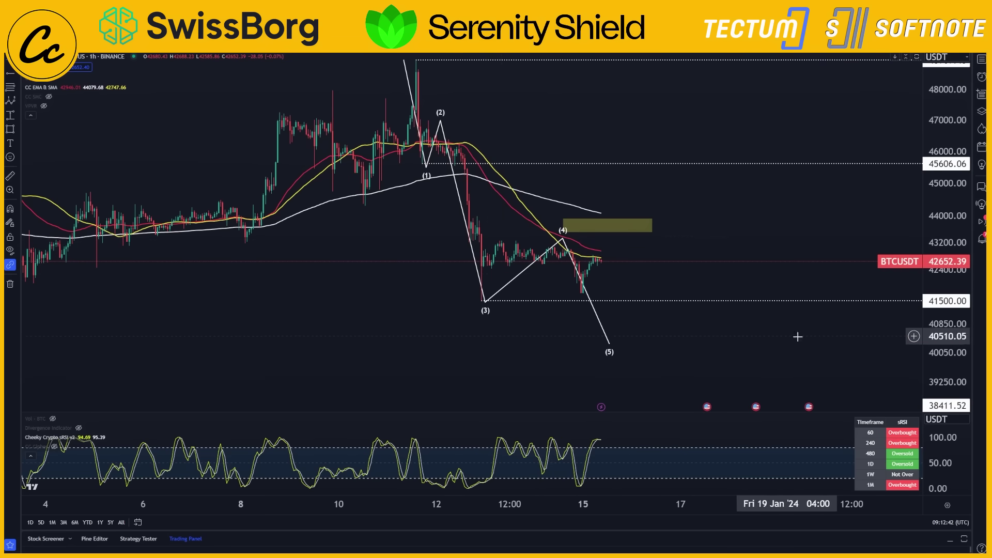
- Delete the Elliott wave count and rescale the price axis around the recent candles
click(589, 290)
key(Delete)
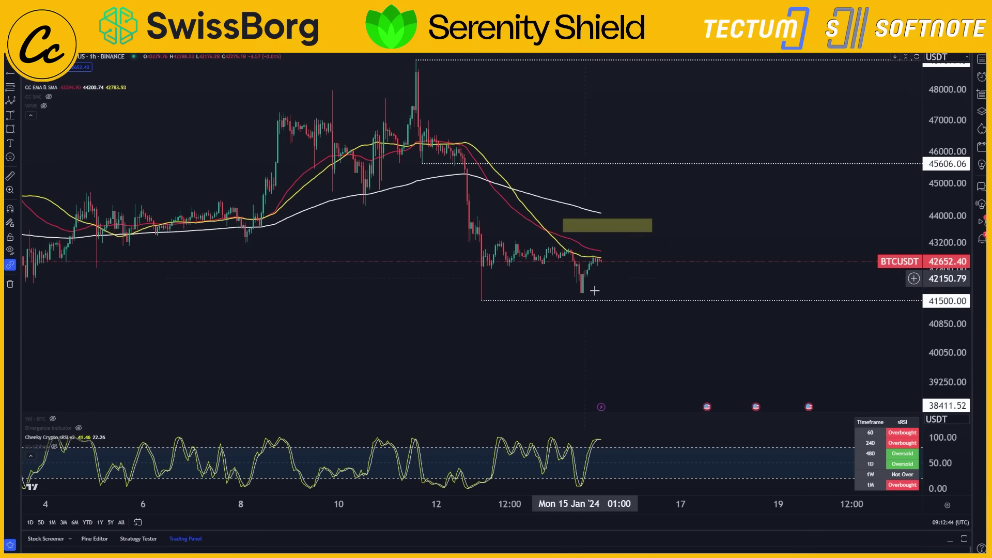
scroll(697, 326, up, 5)
drag(943, 242, 943, 274)
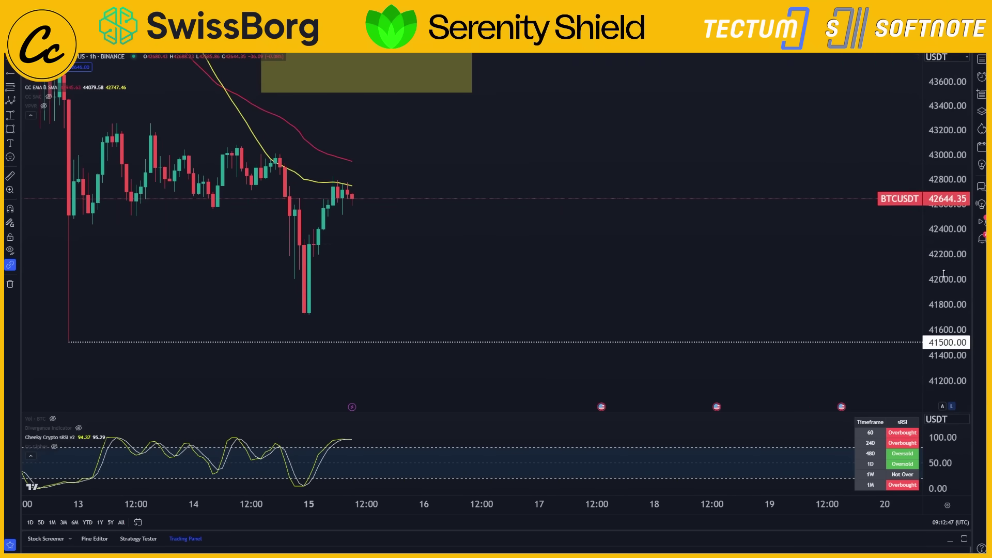
drag(671, 245, 837, 264)
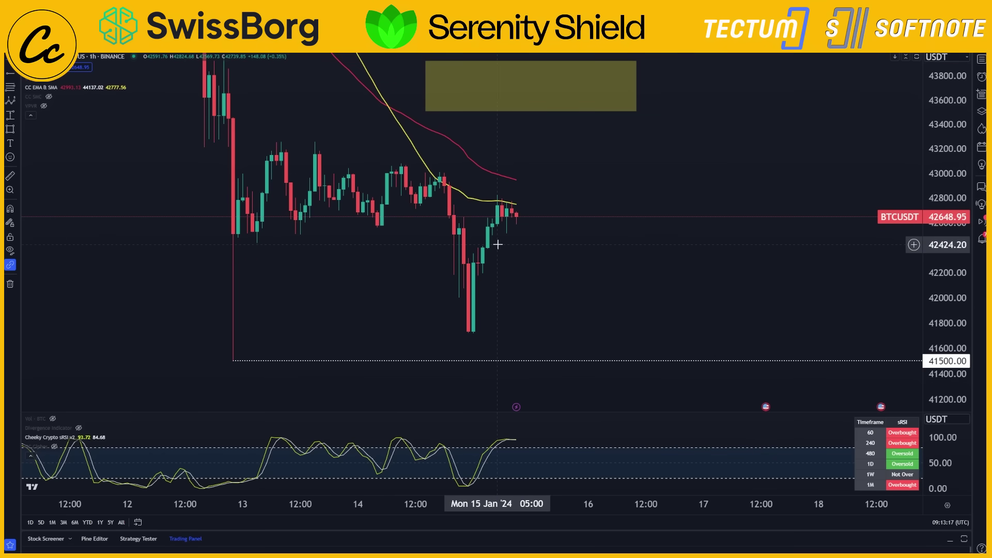
scroll(569, 229, down, 3)
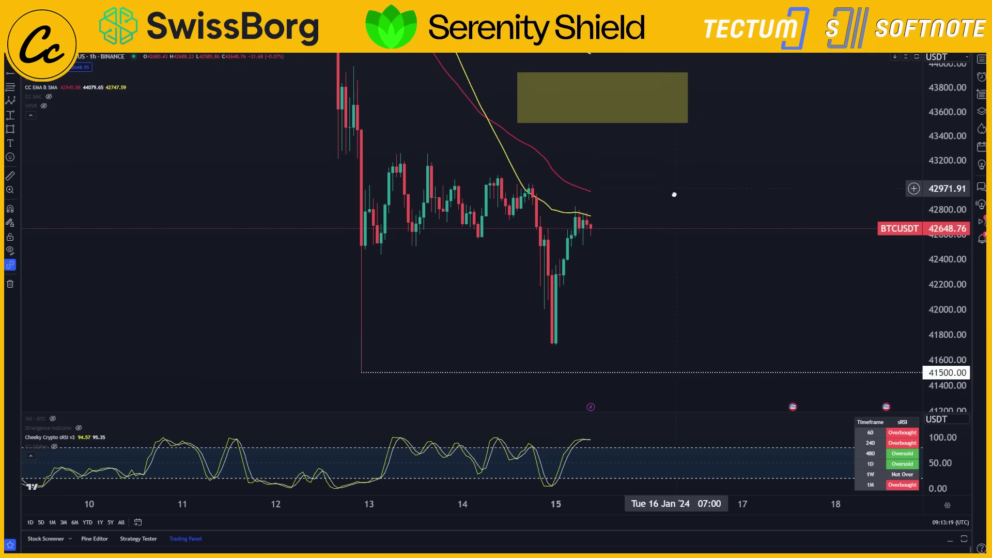
drag(933, 163, 933, 217)
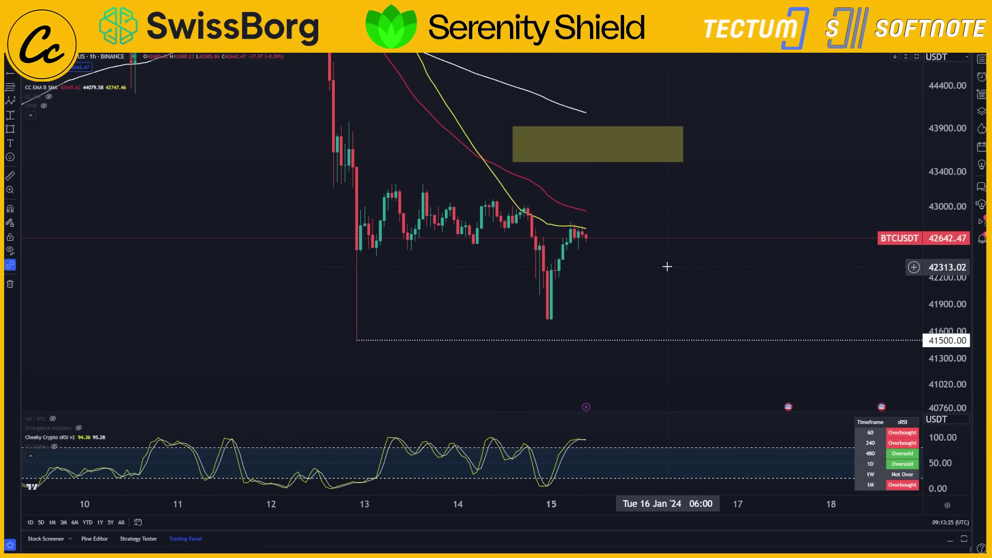
drag(667, 268, 677, 246)
- Add and remove a trial horizontal ray at 43257, then show the CC SMC supply zones
key(ctrl)
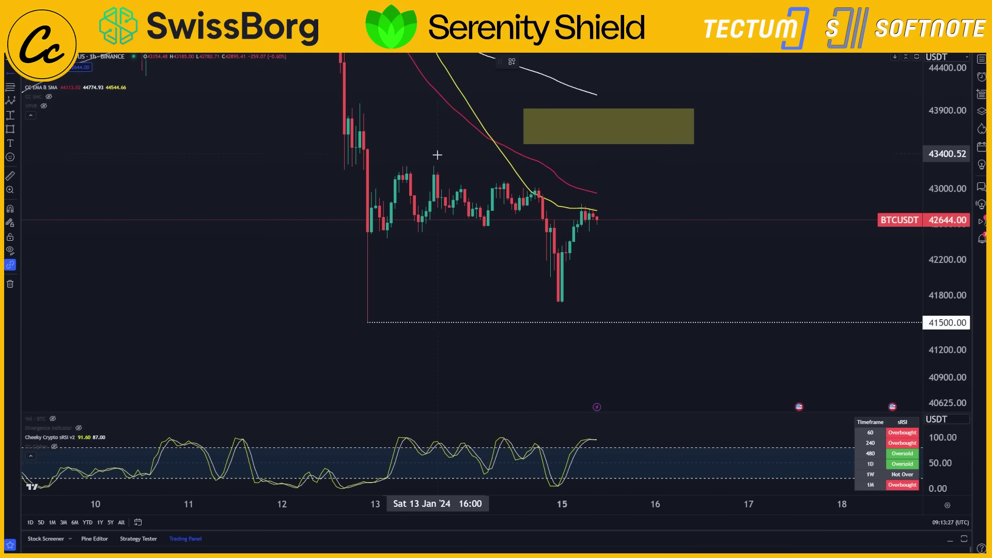
click(432, 157)
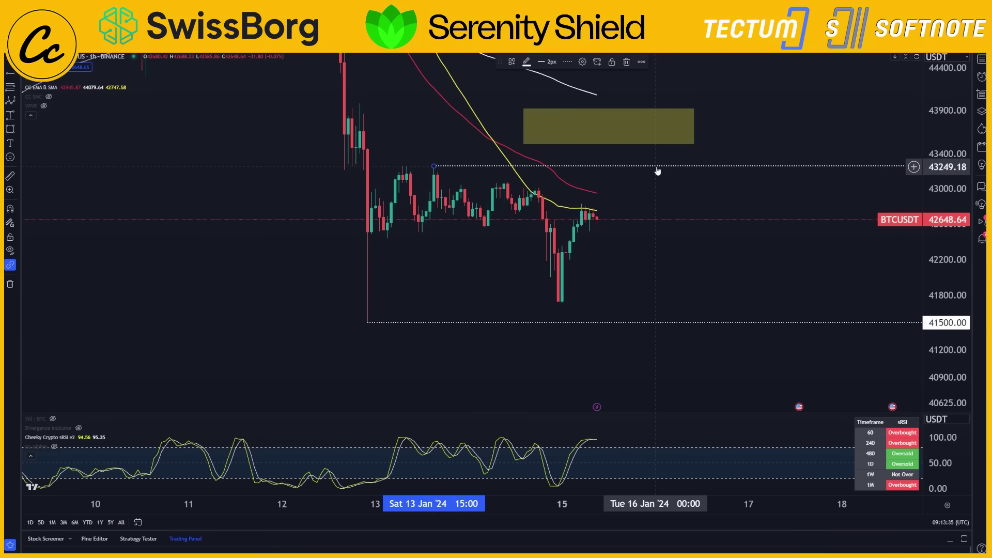
key(Delete)
drag(655, 266, 613, 281)
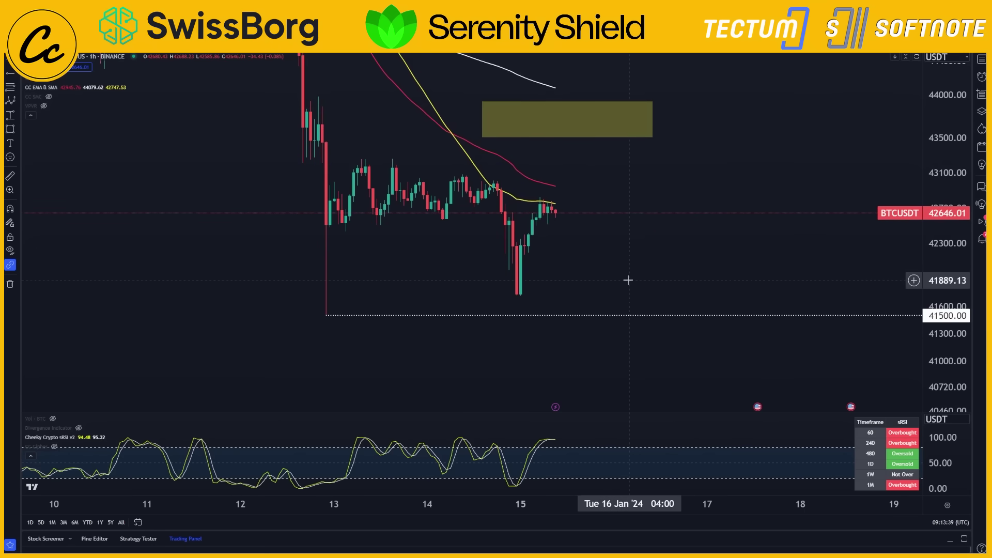
click(50, 97)
drag(665, 233, 626, 392)
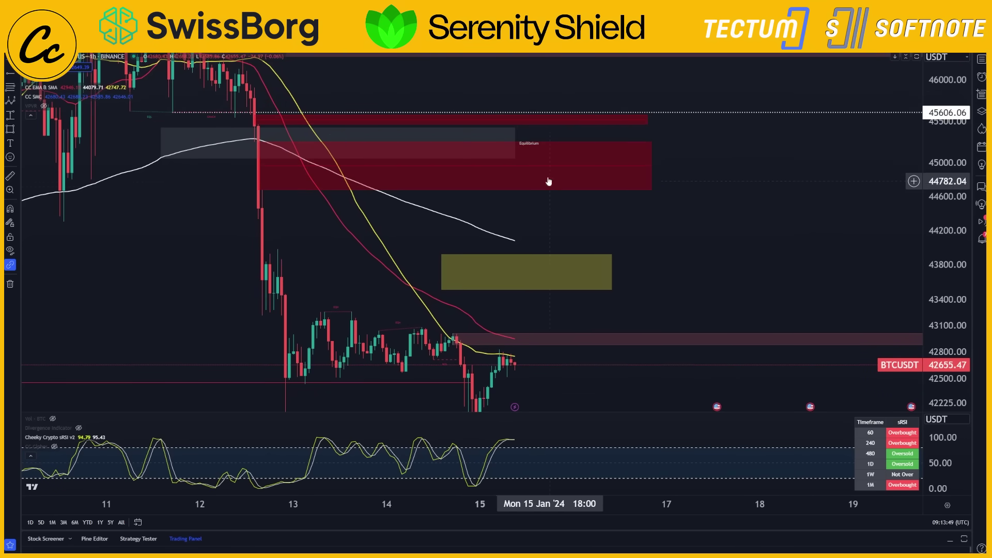
- Zoom out to the January range, circle the ChoCH label, and add then delete an arrow to it
scroll(693, 182, left, 2)
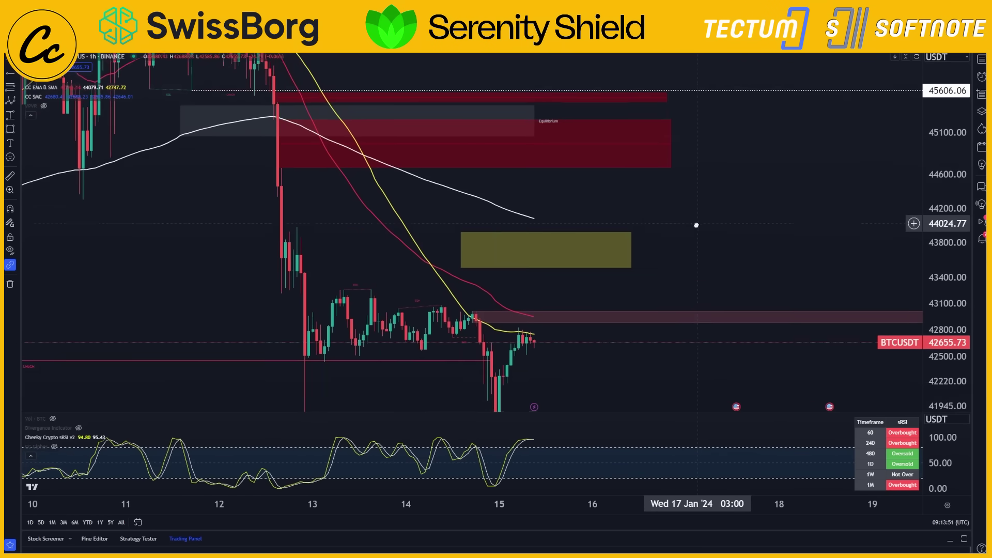
scroll(755, 188, down, 5)
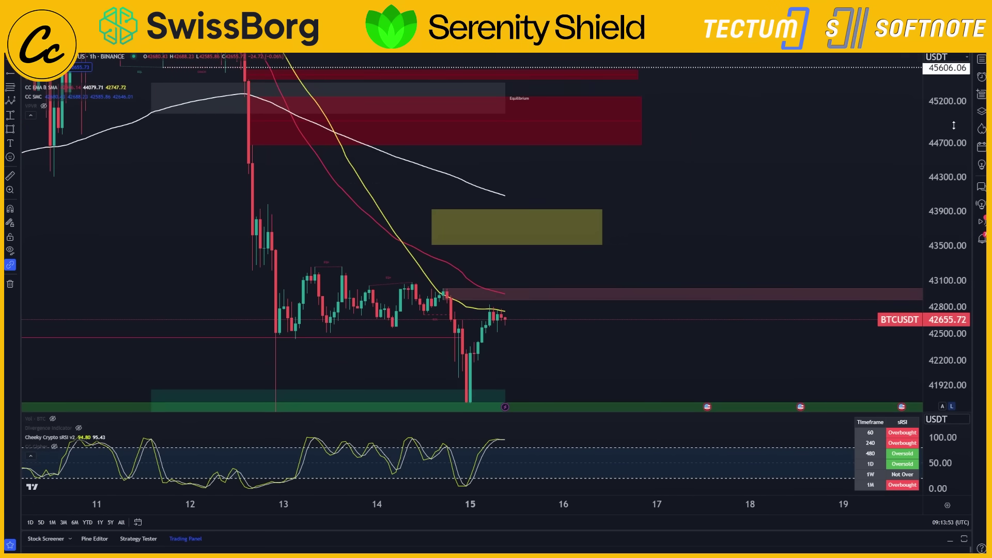
scroll(856, 268, down, 5)
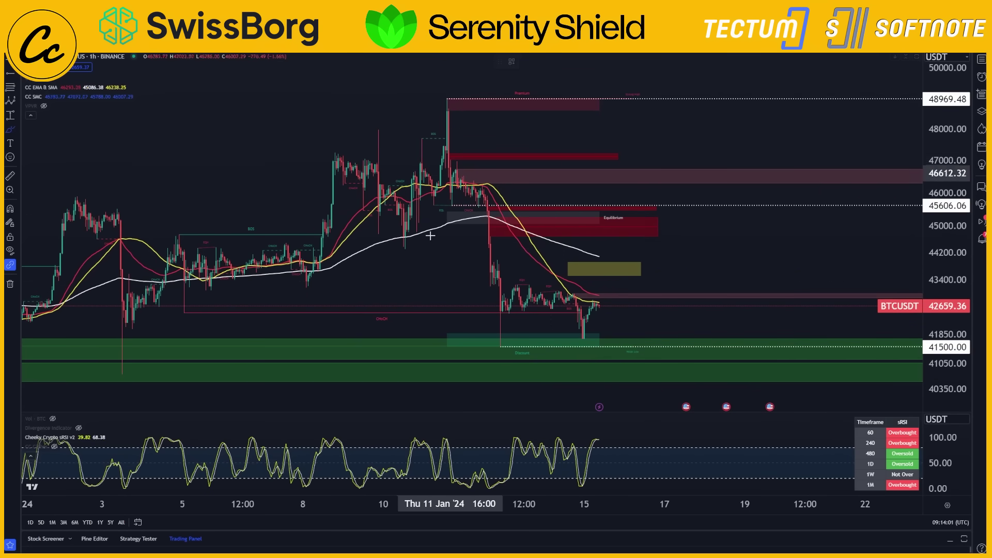
drag(398, 311, 396, 312)
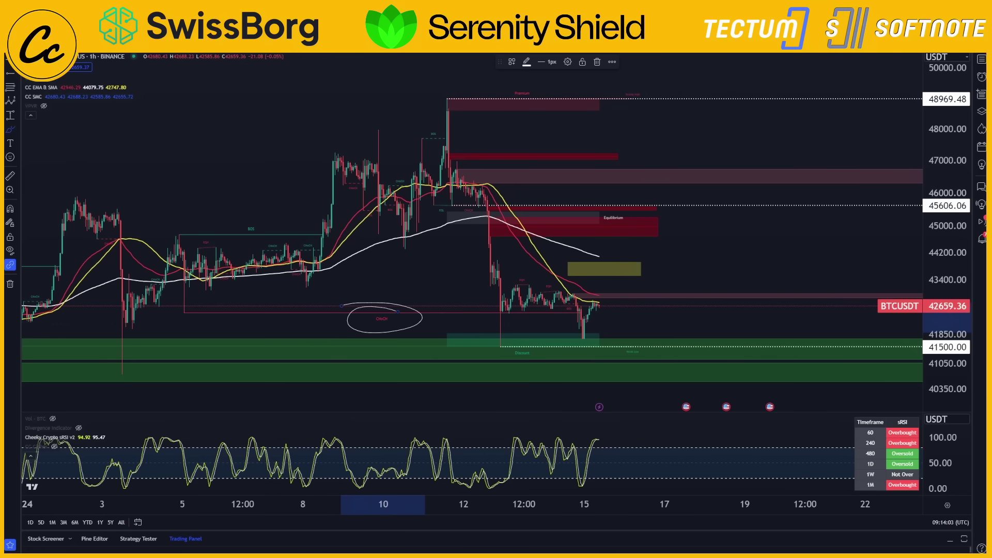
drag(606, 371, 406, 321)
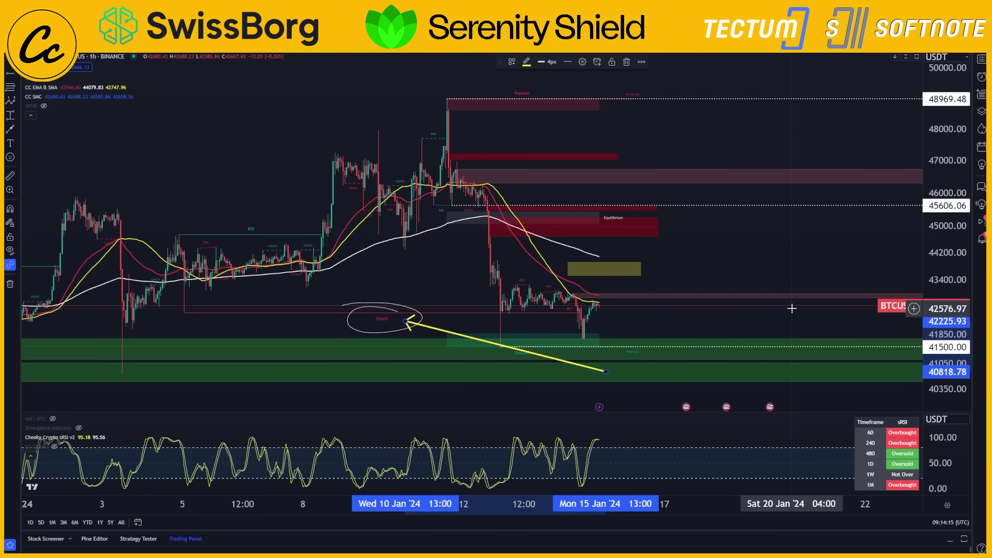
key(Delete)
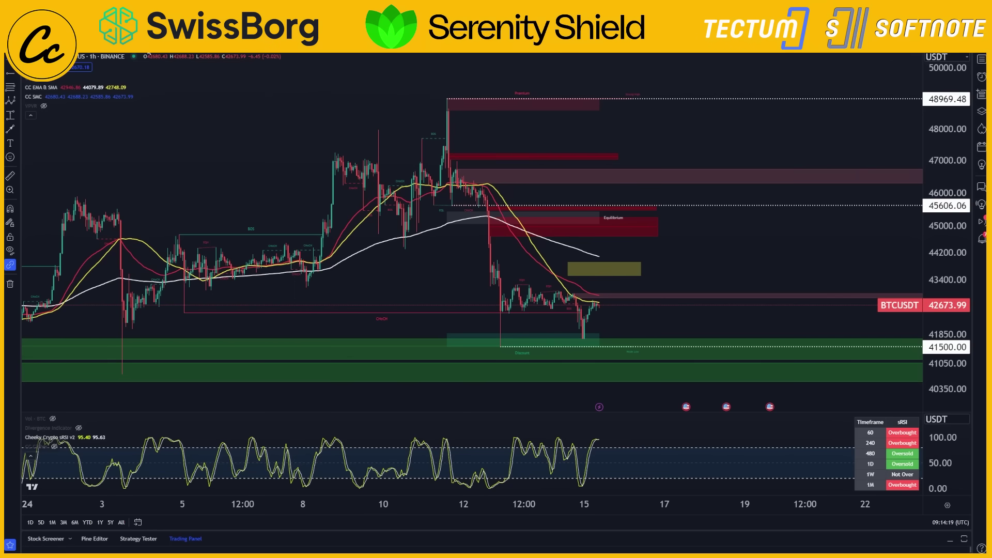
- Maximize the sRSI pane, view 13–17 Jan, hide the oscillator and restore the layout
double_click(562, 422)
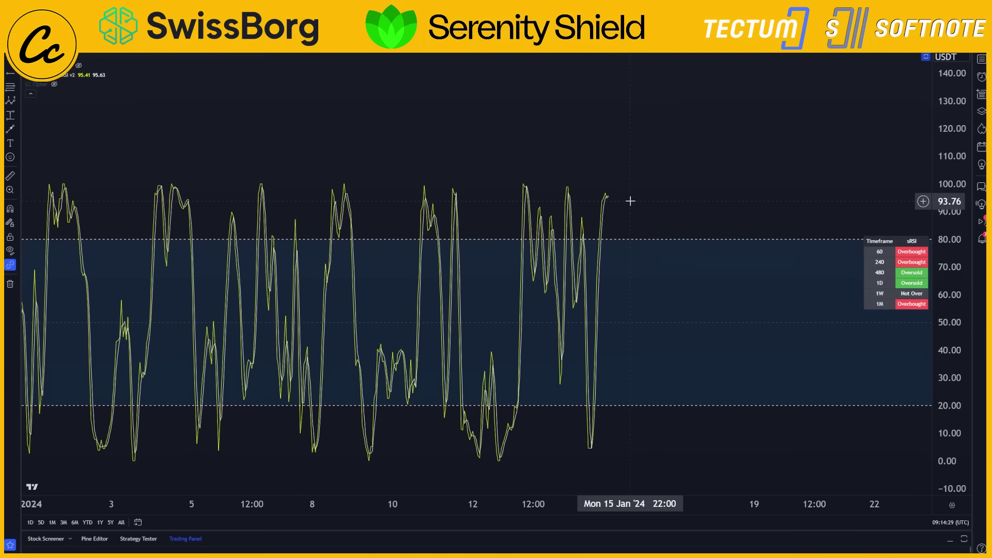
scroll(631, 201, up, 3)
scroll(199, 219, up, 2)
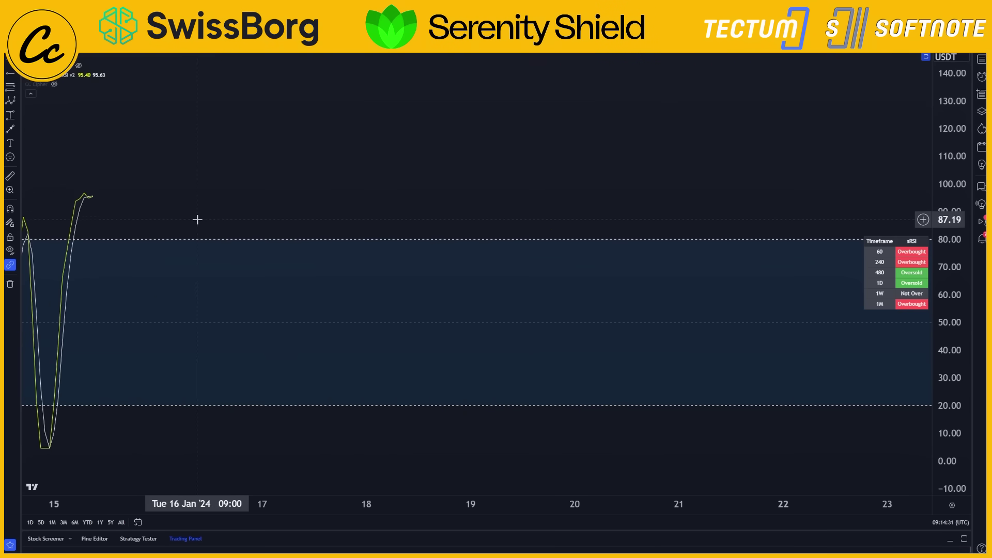
drag(200, 219, 630, 224)
scroll(330, 216, up, 3)
drag(330, 216, 704, 250)
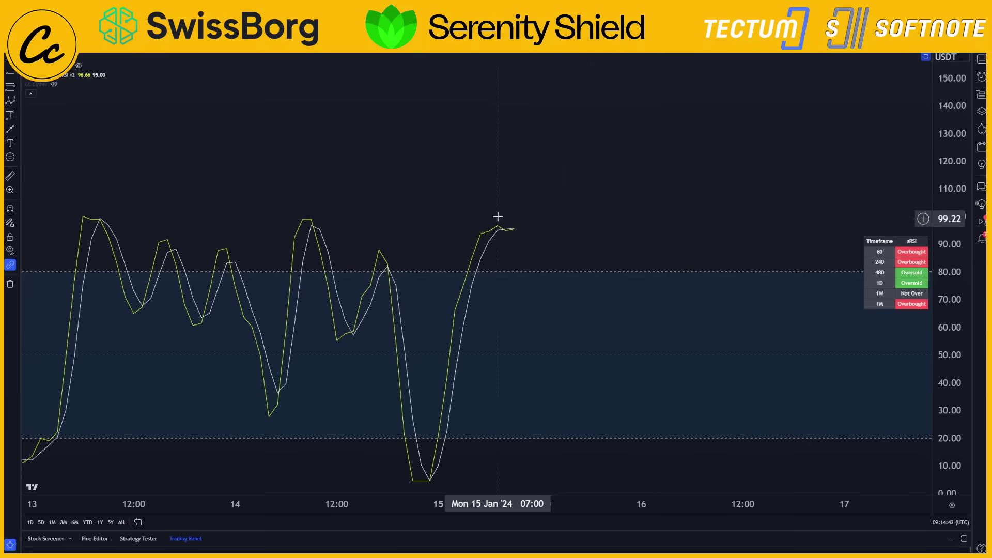
click(81, 75)
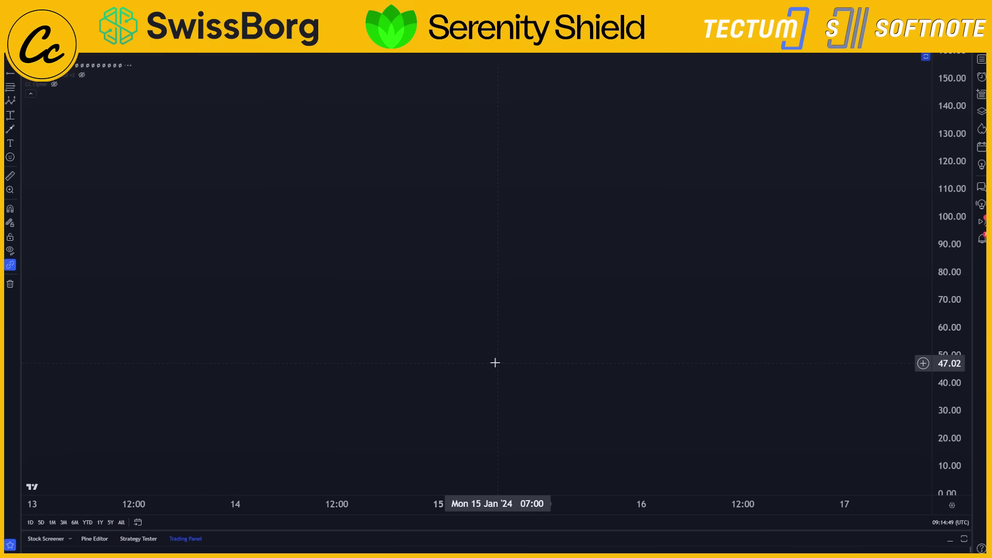
double_click(560, 277)
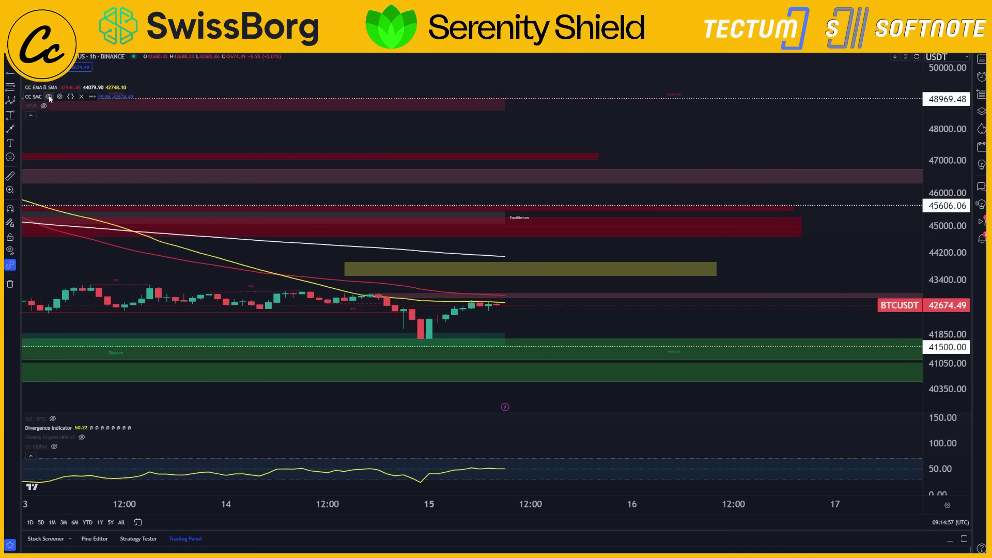
click(49, 96)
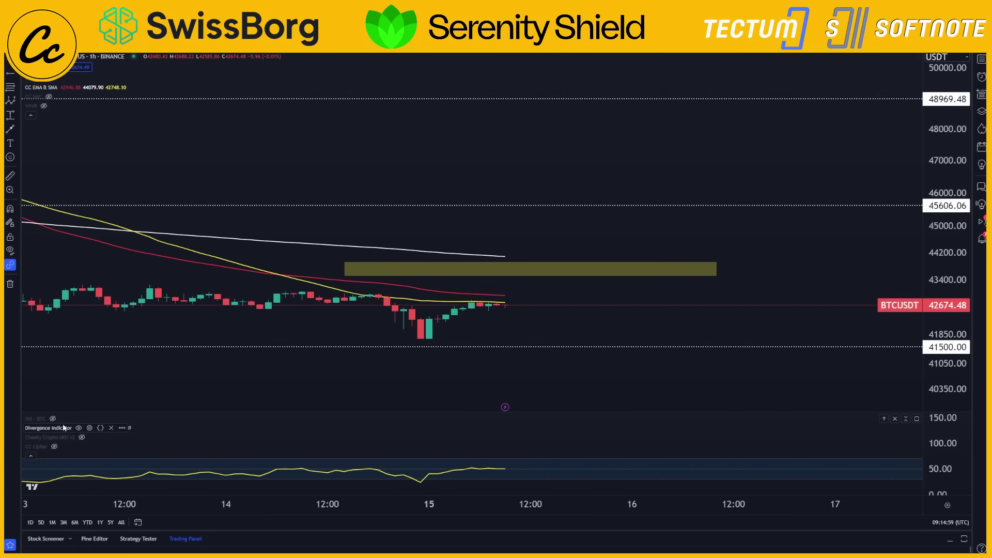
click(78, 428)
click(54, 419)
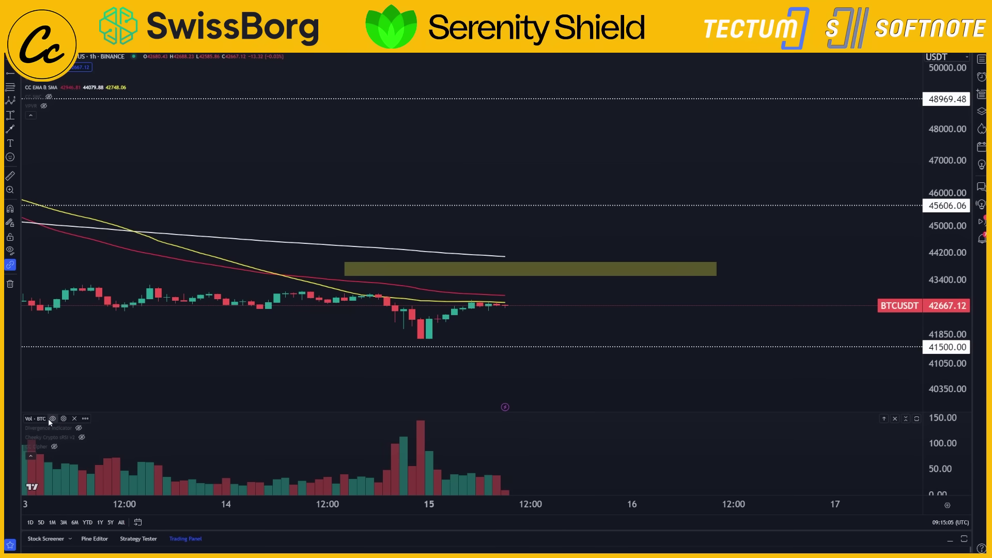
click(52, 419)
click(81, 437)
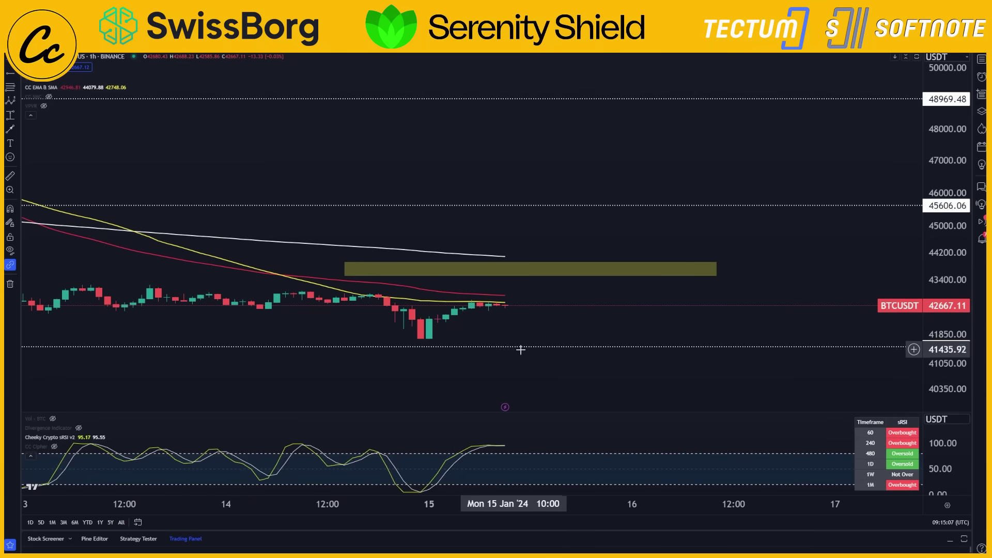
scroll(726, 363, down, 5)
drag(727, 364, 544, 325)
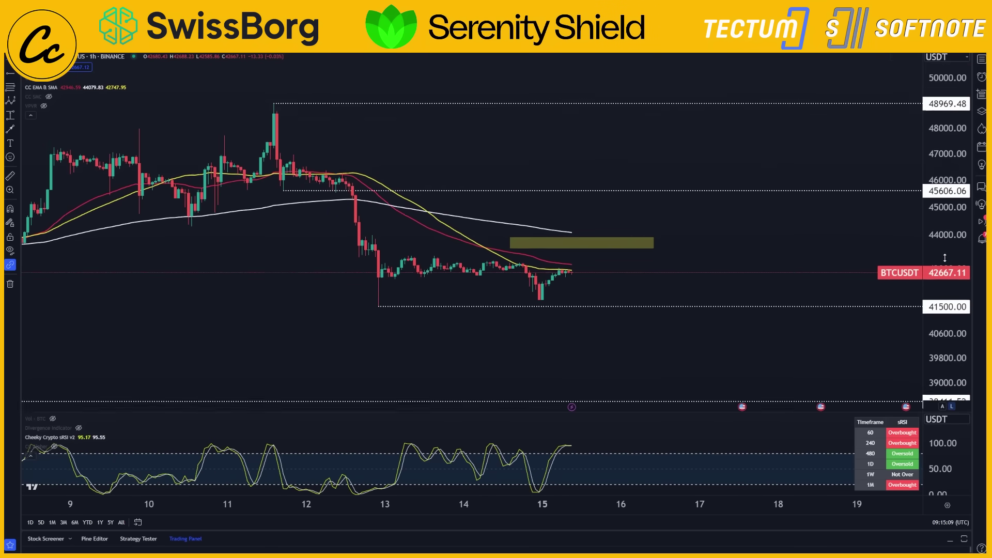
scroll(759, 250, down, 3)
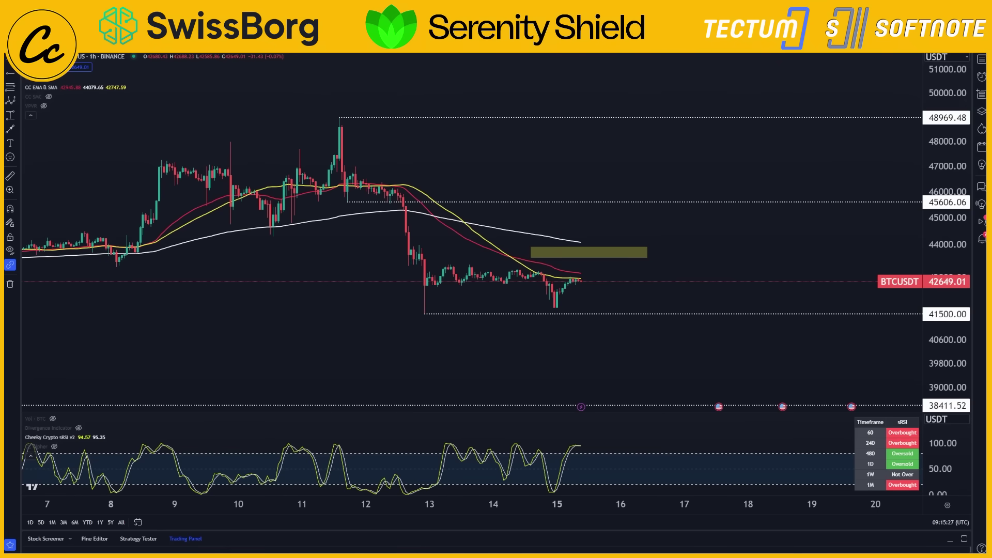
- Switch BTCUSDT to 1D and frame the daily zones around 43000–45500 and 39850
text(1D)
key(Return)
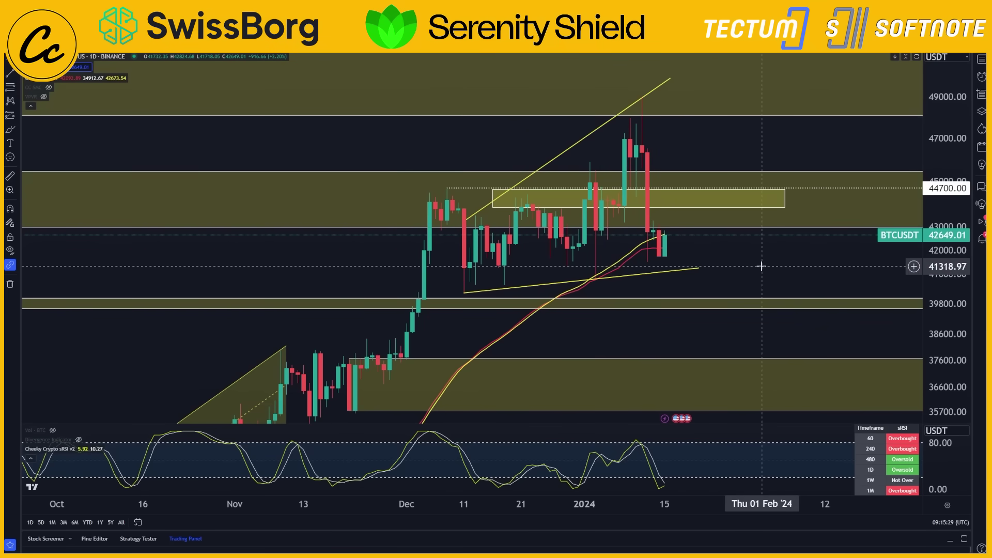
scroll(777, 267, up, 5)
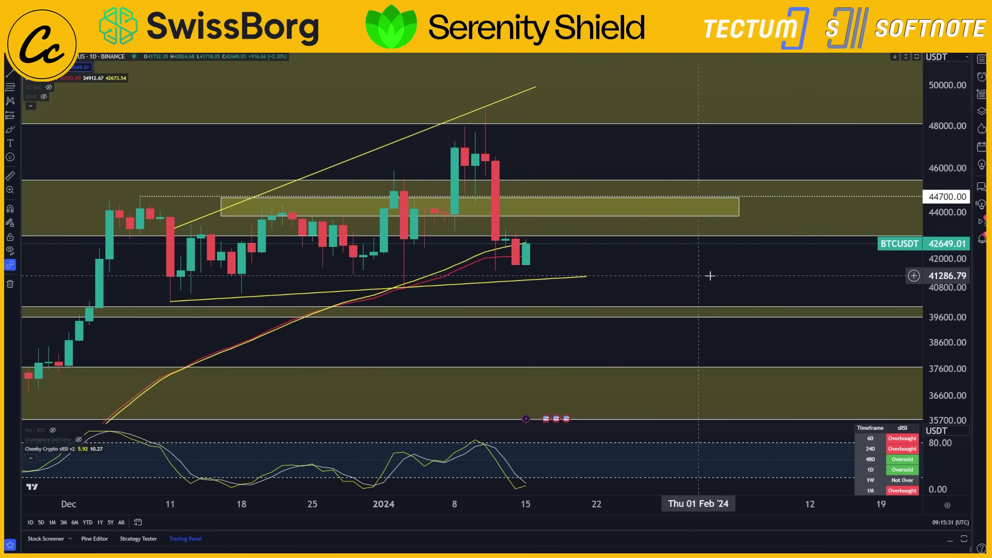
drag(927, 301, 928, 331)
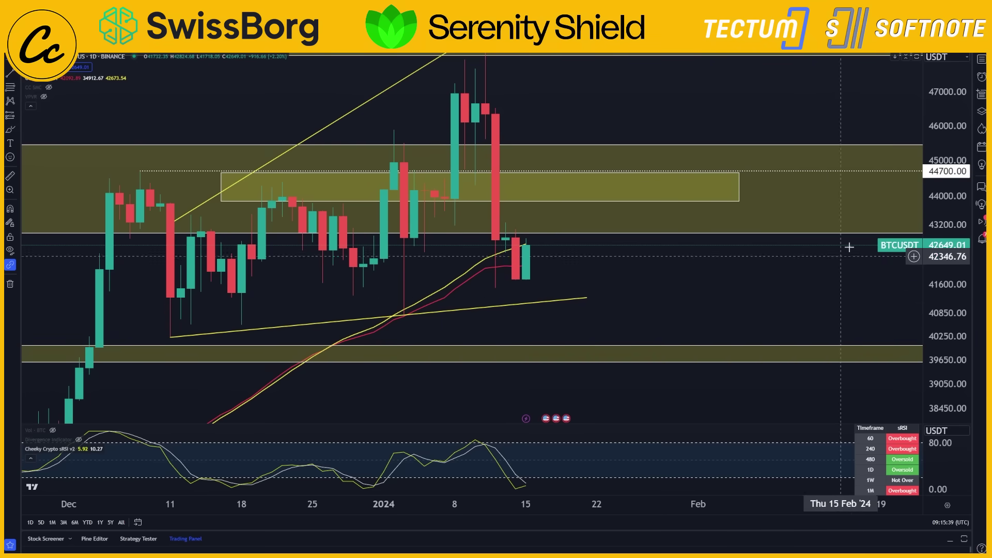
scroll(761, 330, down, 5)
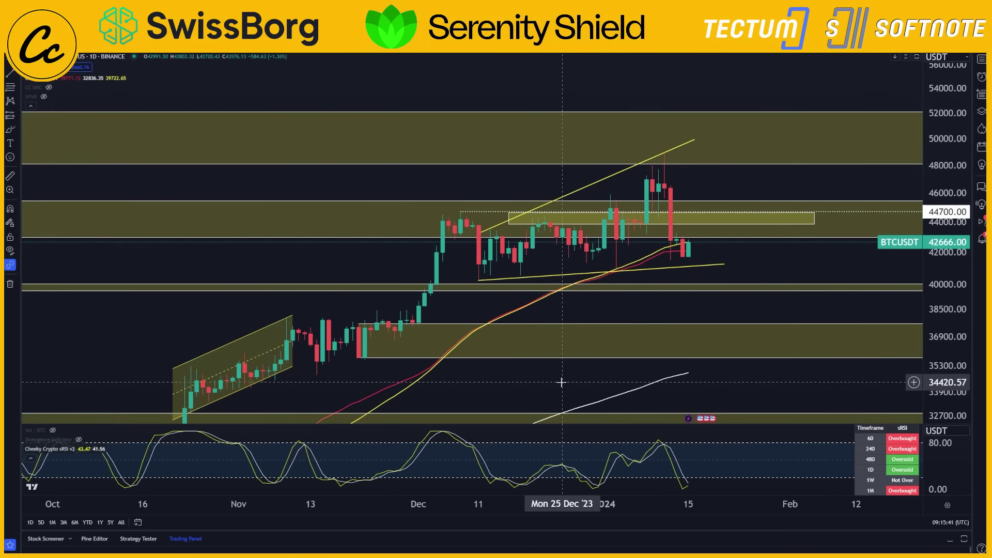
drag(564, 365, 710, 125)
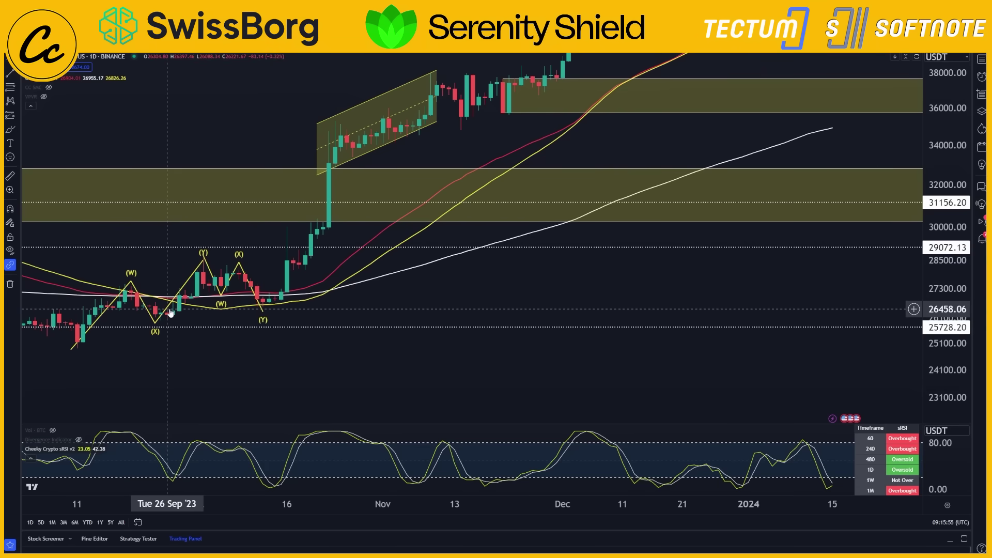
drag(553, 305, 436, 457)
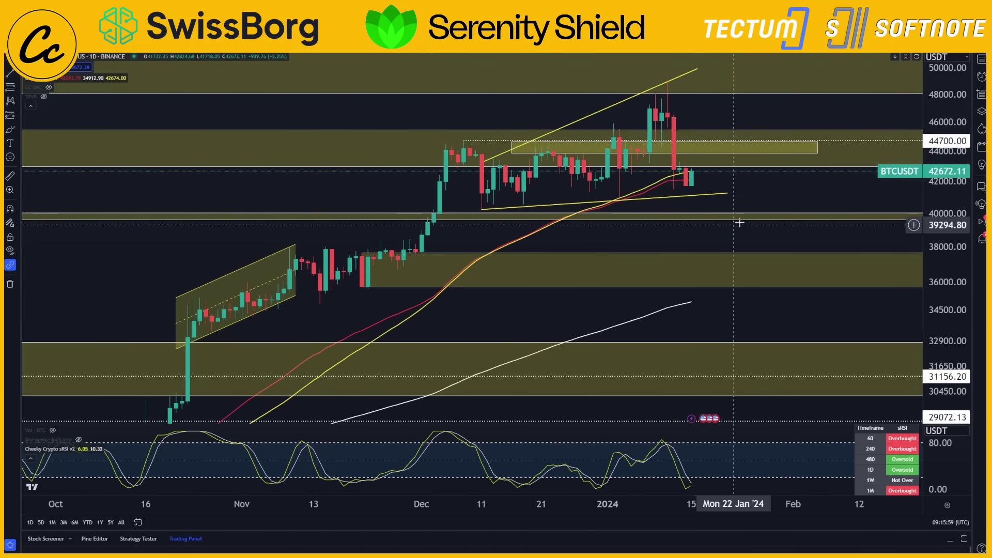
drag(780, 197, 906, 119)
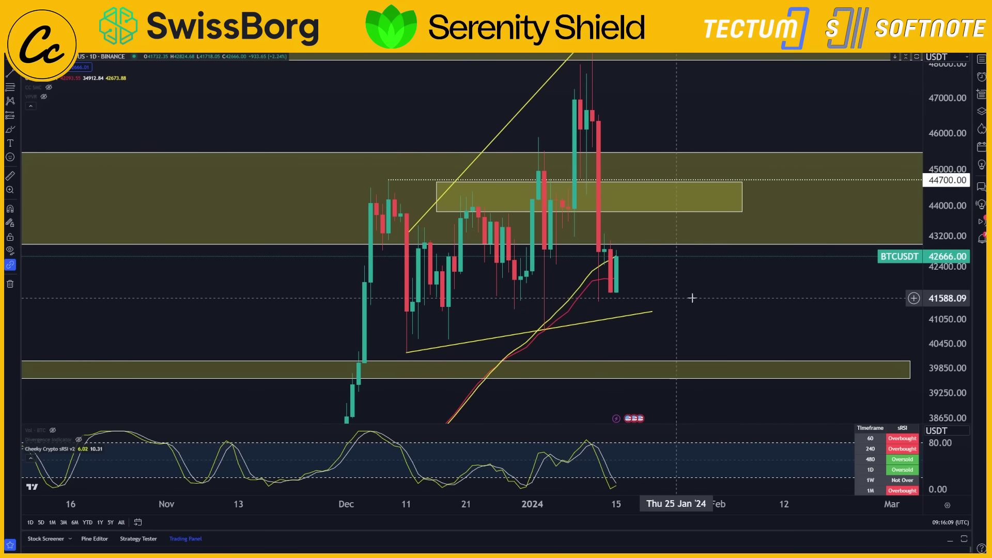
- Mark a five-wave Elliott count from the January high down to a projected (5) low
scroll(764, 262, right, 5)
click(584, 224)
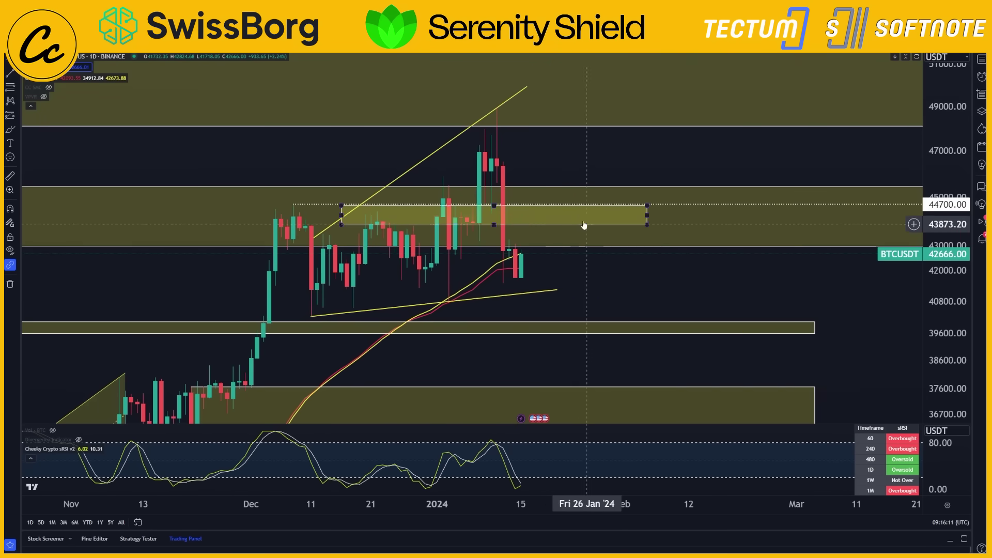
scroll(527, 177, up, 3)
drag(527, 177, 560, 155)
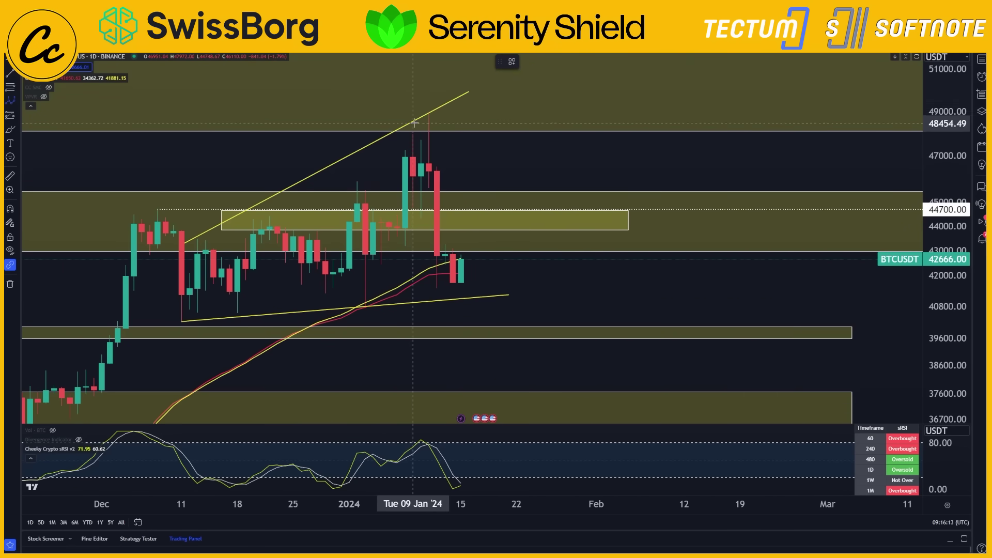
click(421, 112)
click(428, 188)
click(428, 165)
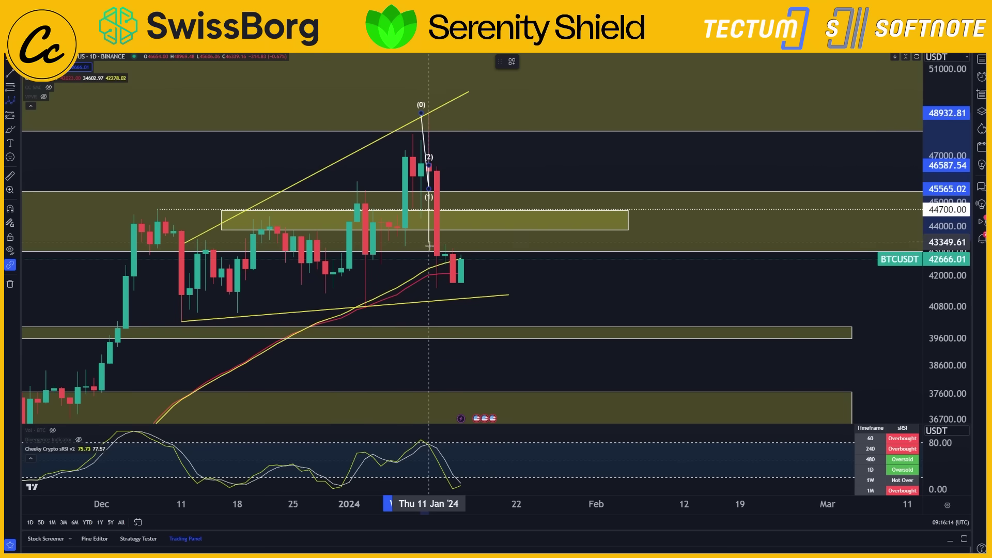
click(437, 293)
click(452, 248)
click(468, 315)
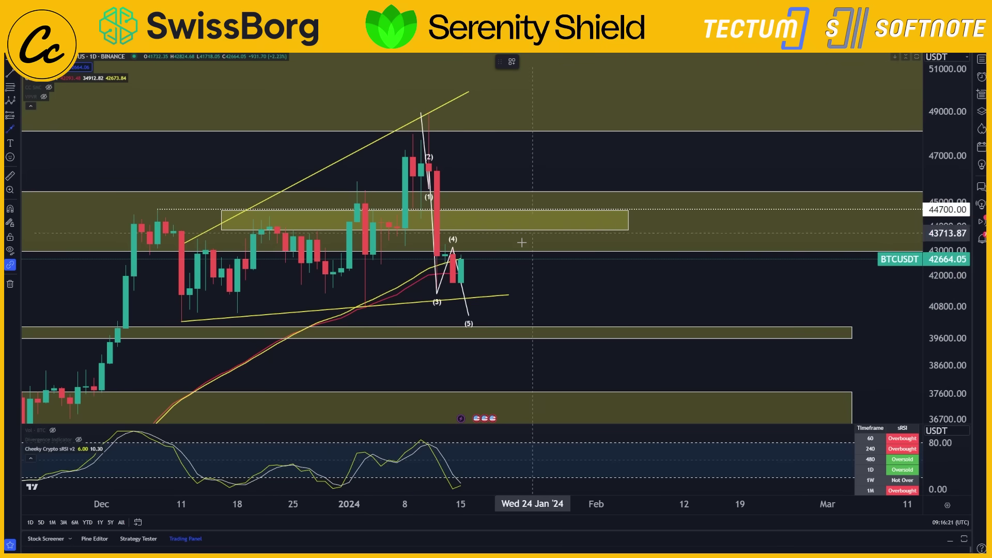
- Draw a trial arrow from the projected low up to the 44700 zone, then delete it
click(492, 319)
click(556, 207)
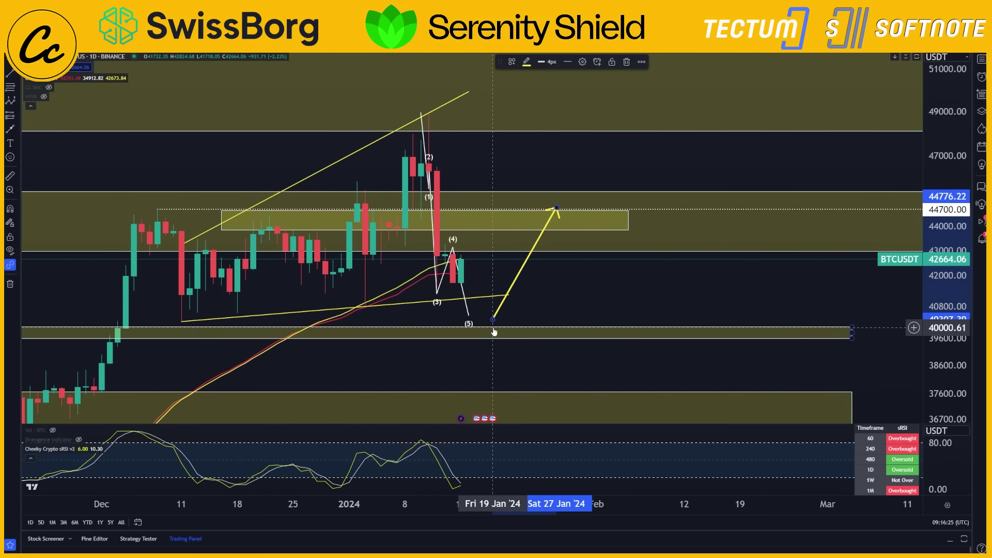
mouse_move(556, 208)
mouse_down()
mouse_move(515, 208)
mouse_move(556, 216)
mouse_move(545, 214)
mouse_up()
key(Delete)
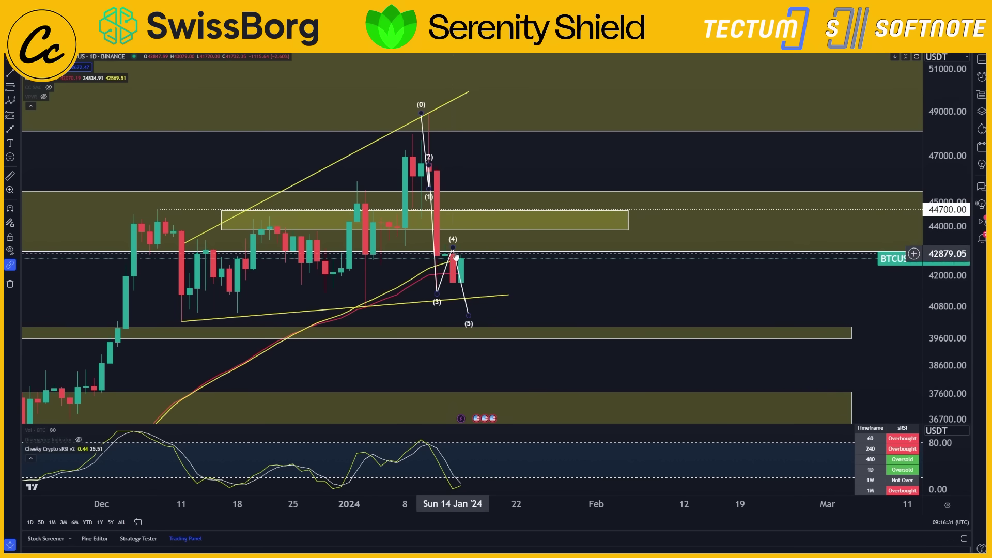
scroll(582, 173, down, 5)
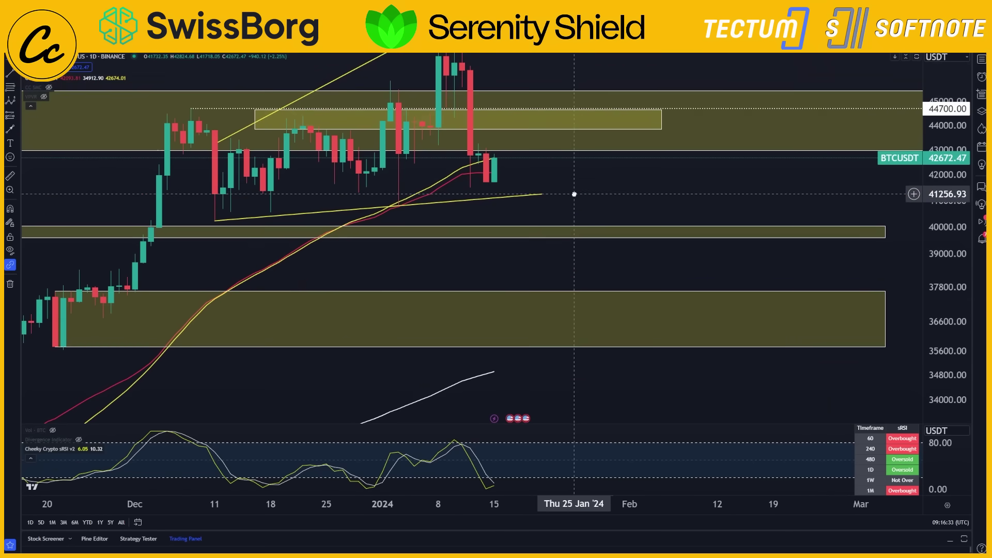
scroll(763, 195, down, 3)
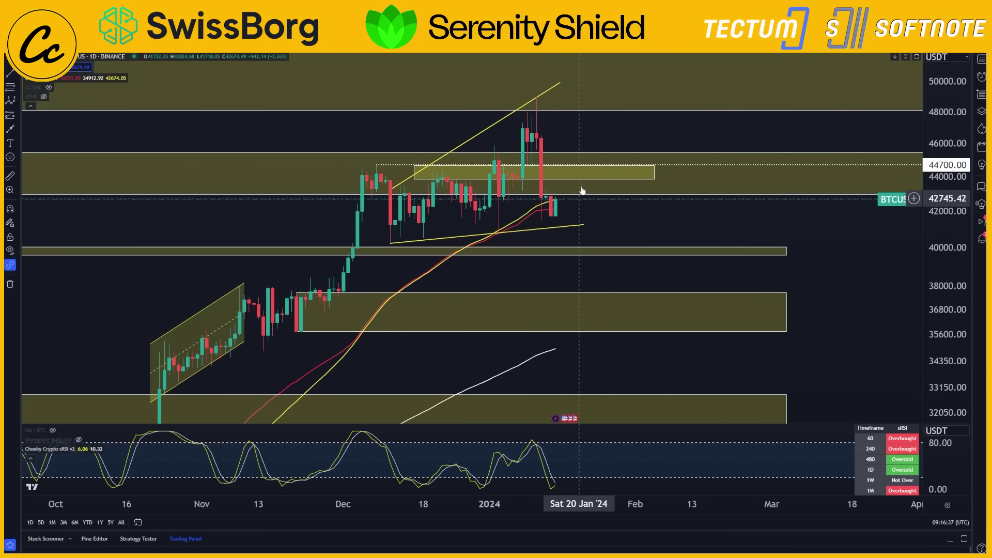
drag(601, 227, 604, 224)
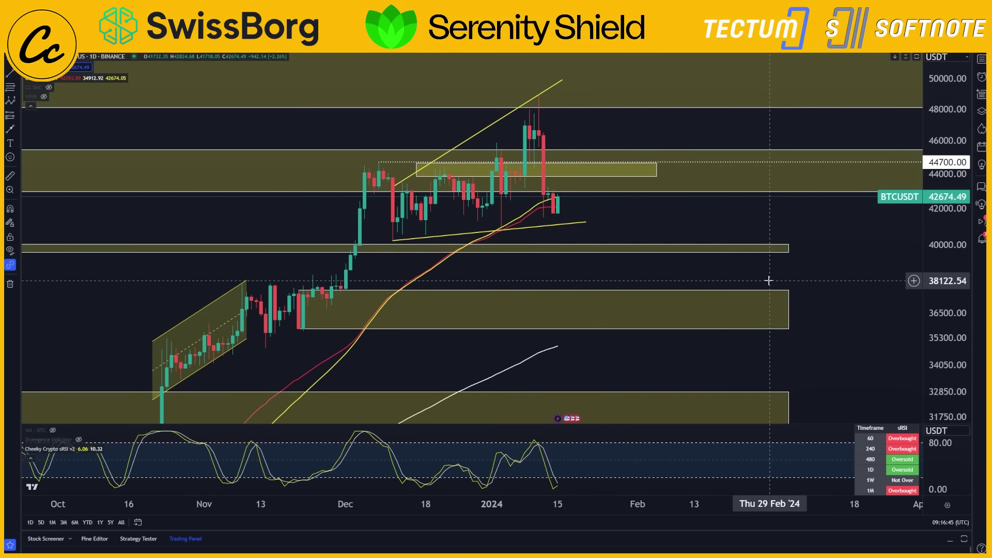
click(790, 248)
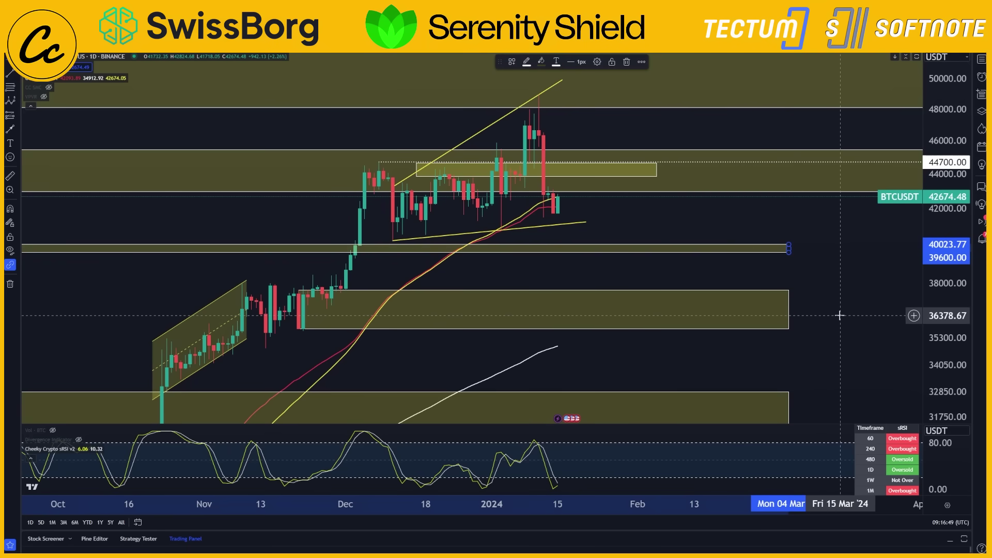
click(784, 312)
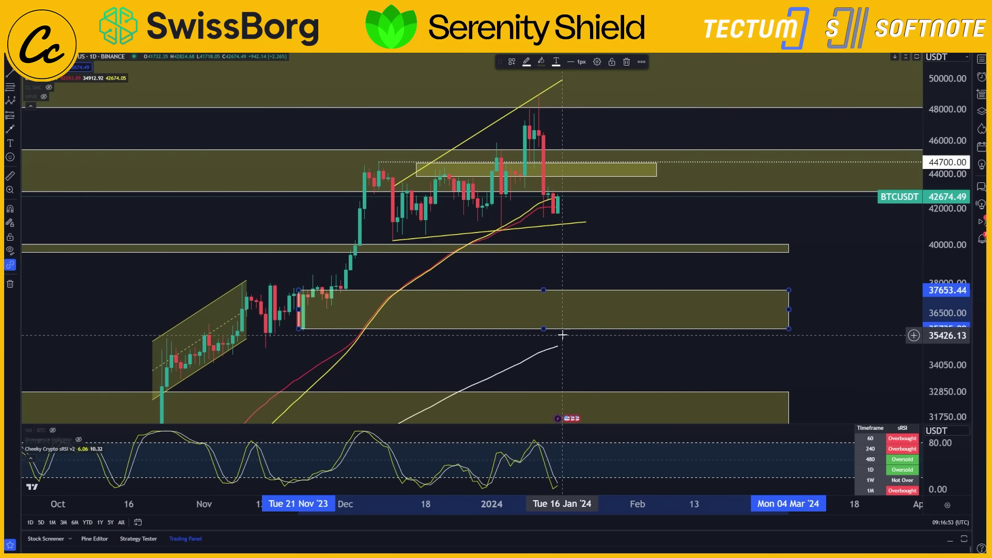
click(736, 357)
drag(735, 356, 717, 213)
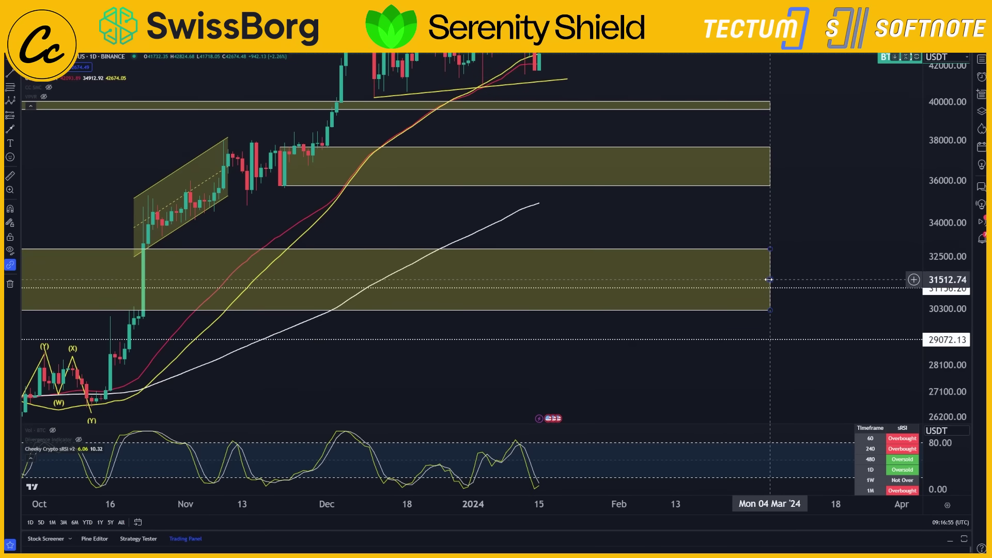
click(769, 280)
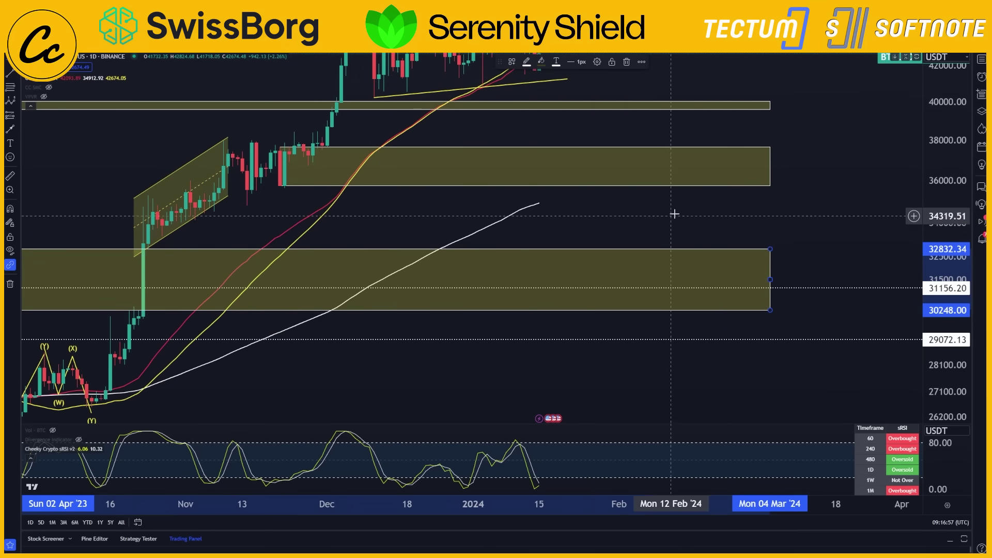
drag(840, 201, 831, 288)
drag(943, 212, 944, 244)
drag(819, 277, 845, 283)
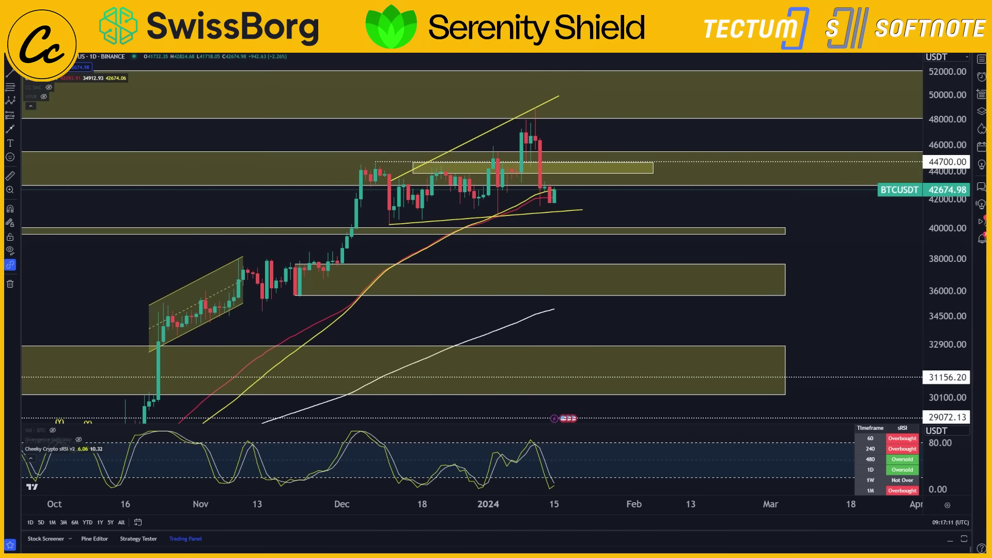
- Show the volume profile and draw a yellow arrow from the 48146 January high toward 37000
click(43, 97)
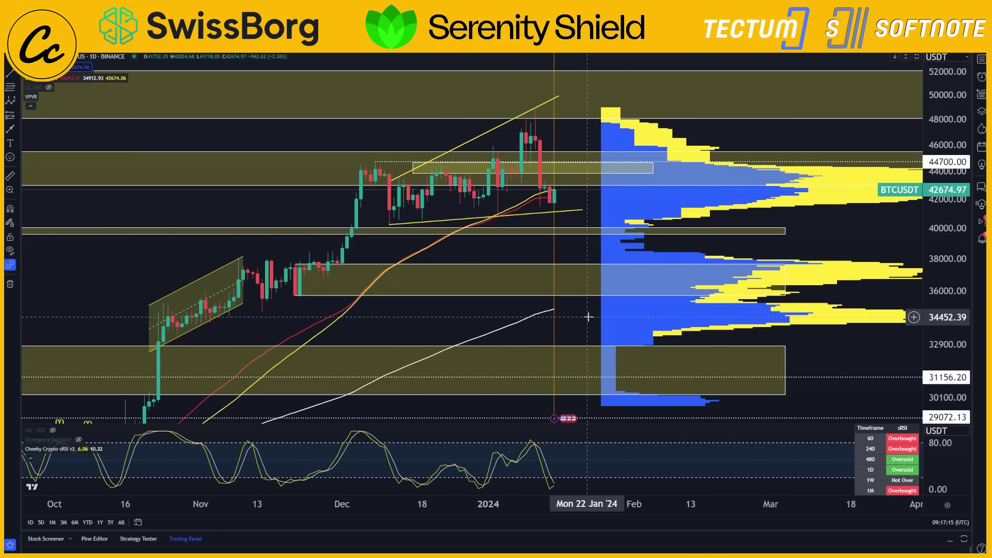
drag(584, 316, 461, 314)
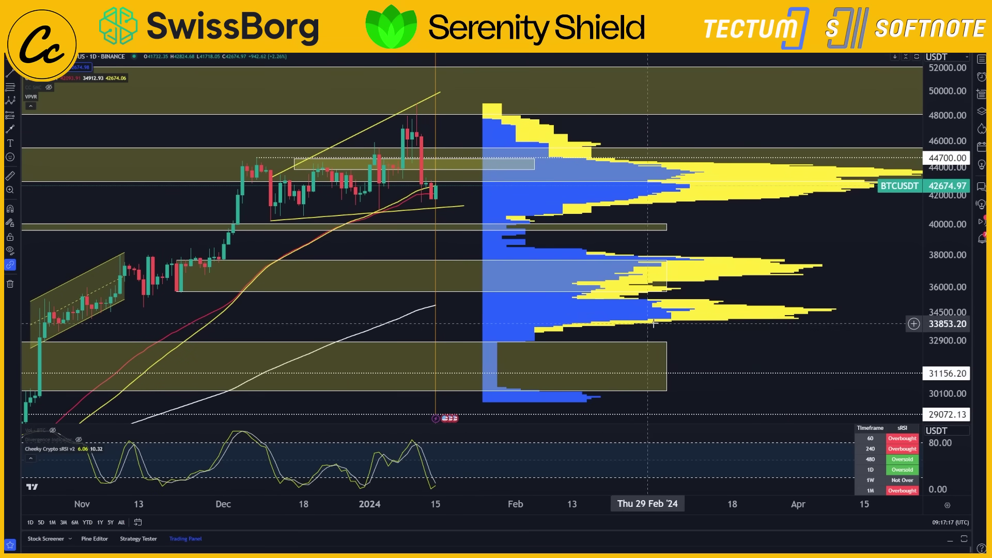
scroll(895, 213, down, 5)
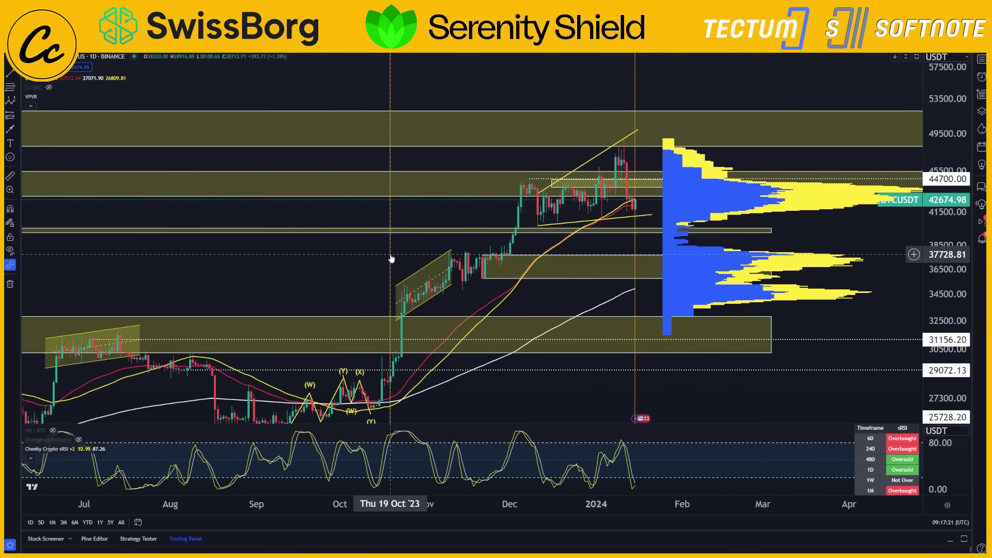
drag(384, 255, 350, 246)
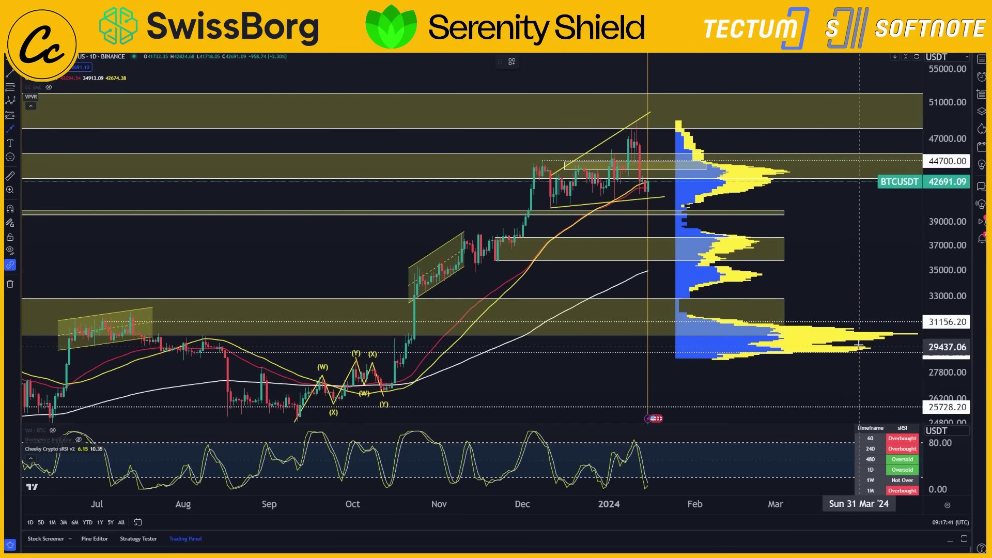
mouse_move(634, 129)
mouse_down()
mouse_move(671, 341)
mouse_move(713, 323)
mouse_move(755, 341)
mouse_move(708, 310)
mouse_move(670, 324)
mouse_move(692, 336)
mouse_move(730, 329)
mouse_move(697, 315)
mouse_move(754, 330)
mouse_move(671, 329)
mouse_move(700, 325)
mouse_move(690, 347)
mouse_move(684, 330)
mouse_move(725, 176)
mouse_move(709, 162)
mouse_move(766, 176)
mouse_move(675, 184)
mouse_move(731, 154)
mouse_move(524, 172)
mouse_move(642, 162)
mouse_move(765, 177)
mouse_move(631, 195)
mouse_move(736, 251)
mouse_move(740, 279)
mouse_up()
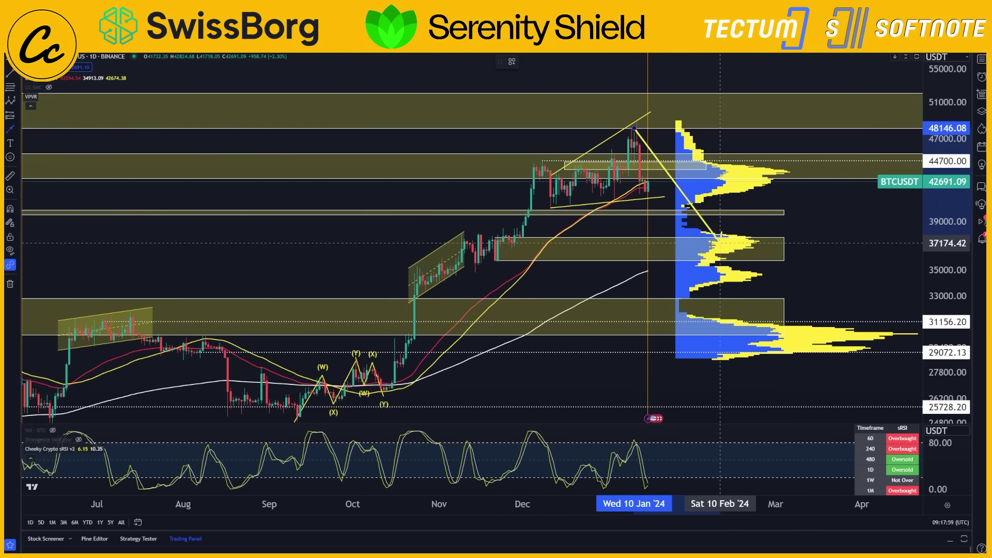
- Drag the projection arrow's tip down to the lower support zone near 29,500 in late January
mouse_move(720, 240)
mouse_down()
mouse_move(560, 214)
mouse_move(571, 272)
mouse_move(698, 237)
mouse_move(714, 277)
mouse_up()
drag(633, 291, 624, 289)
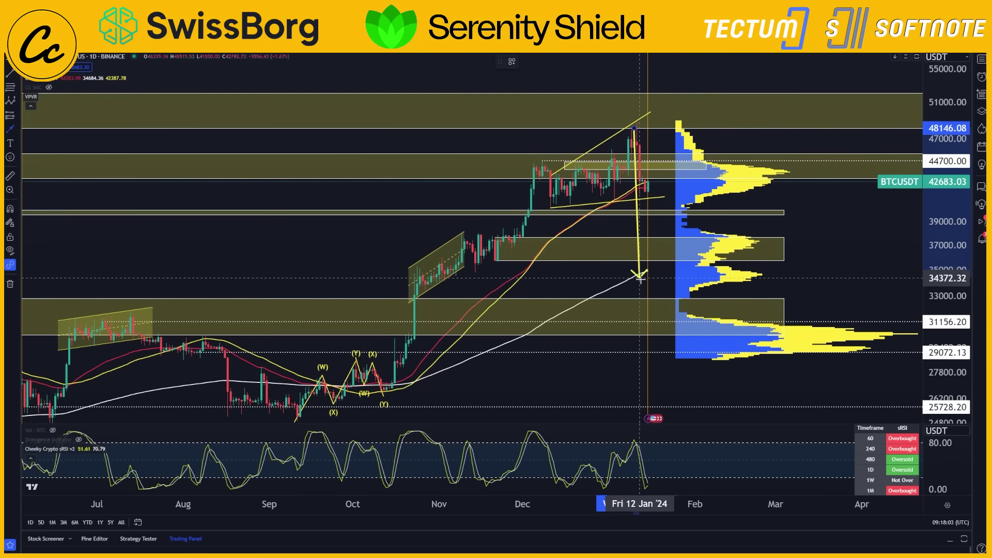
mouse_move(706, 275)
mouse_down()
mouse_move(773, 240)
mouse_move(771, 256)
mouse_up()
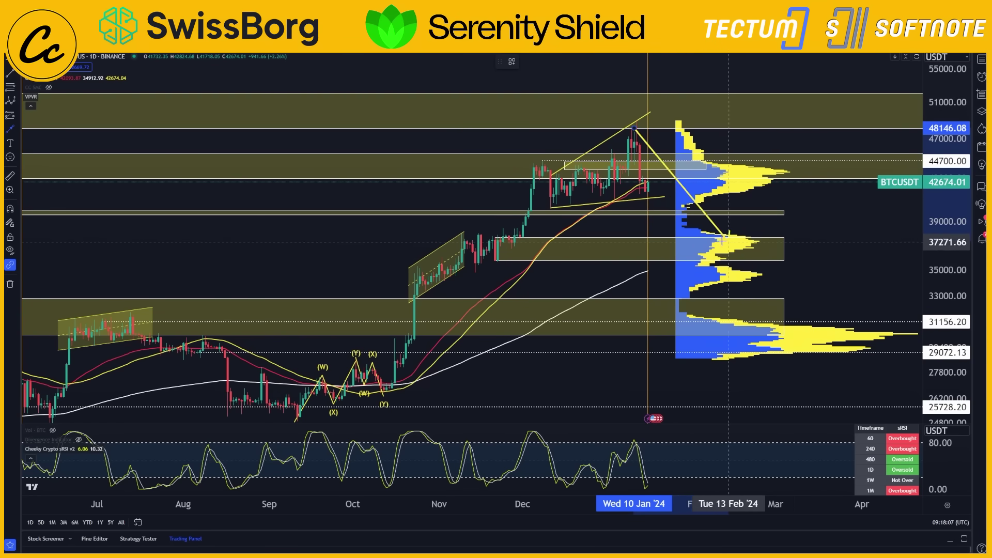
mouse_move(715, 243)
mouse_down()
mouse_move(649, 343)
mouse_move(925, 356)
mouse_move(886, 310)
mouse_move(672, 342)
mouse_move(873, 340)
mouse_move(677, 335)
mouse_move(826, 362)
mouse_move(661, 341)
mouse_move(606, 364)
mouse_move(662, 310)
mouse_up()
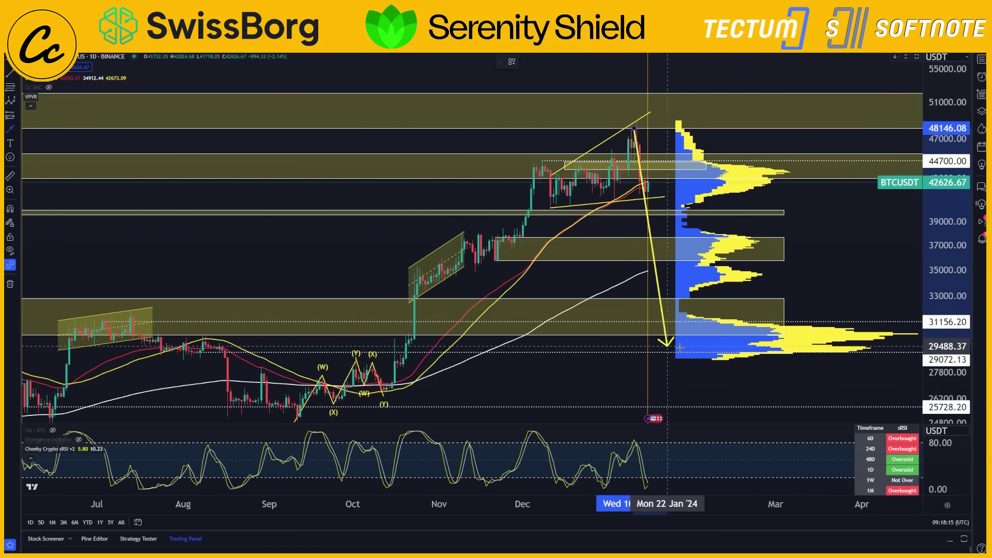
- Reposition the arrow's tip across mid- to late-February targets around the lower zone
mouse_move(687, 343)
mouse_down()
mouse_move(768, 324)
mouse_move(650, 230)
mouse_move(787, 358)
mouse_move(674, 251)
mouse_move(658, 282)
mouse_move(753, 327)
mouse_up()
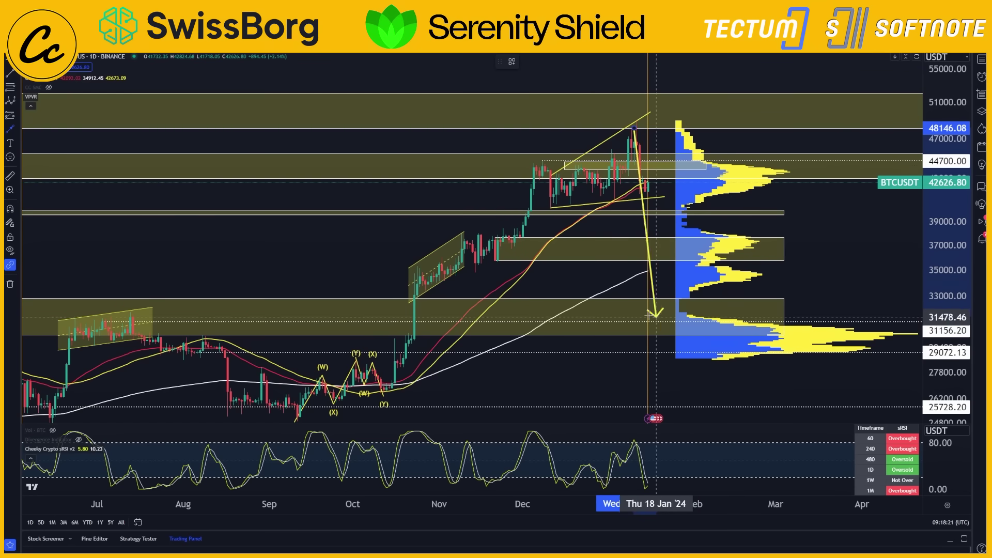
drag(656, 317, 680, 325)
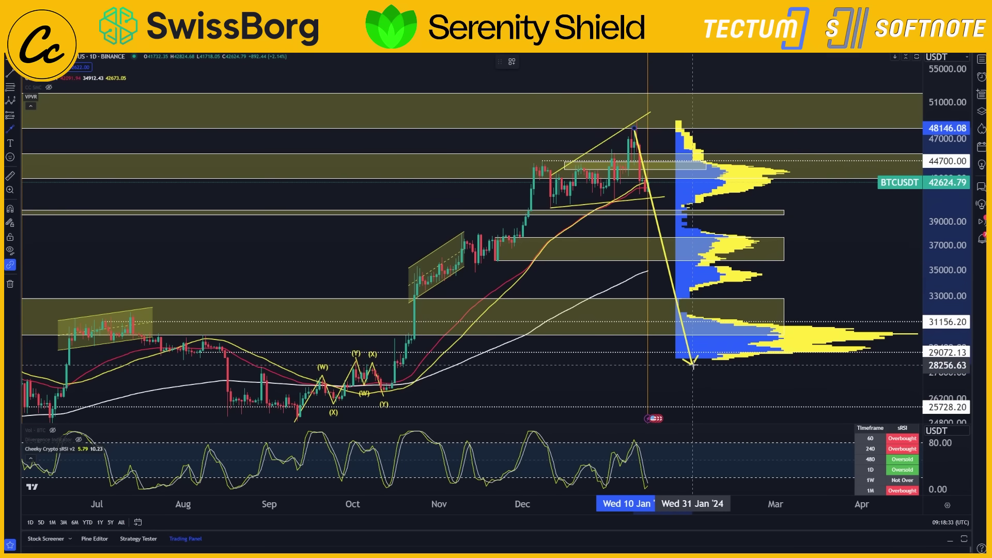
drag(693, 365, 664, 301)
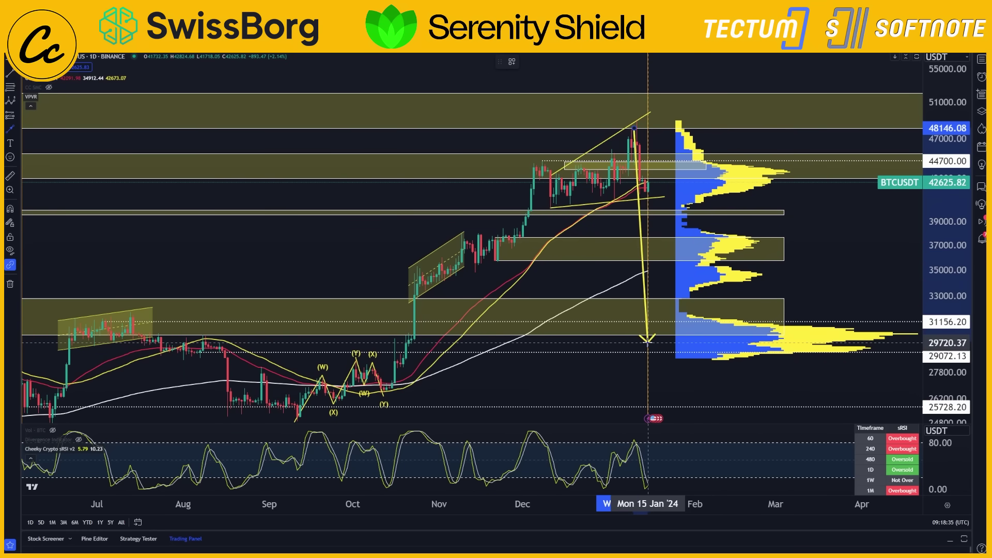
drag(647, 342, 628, 319)
drag(659, 357, 737, 328)
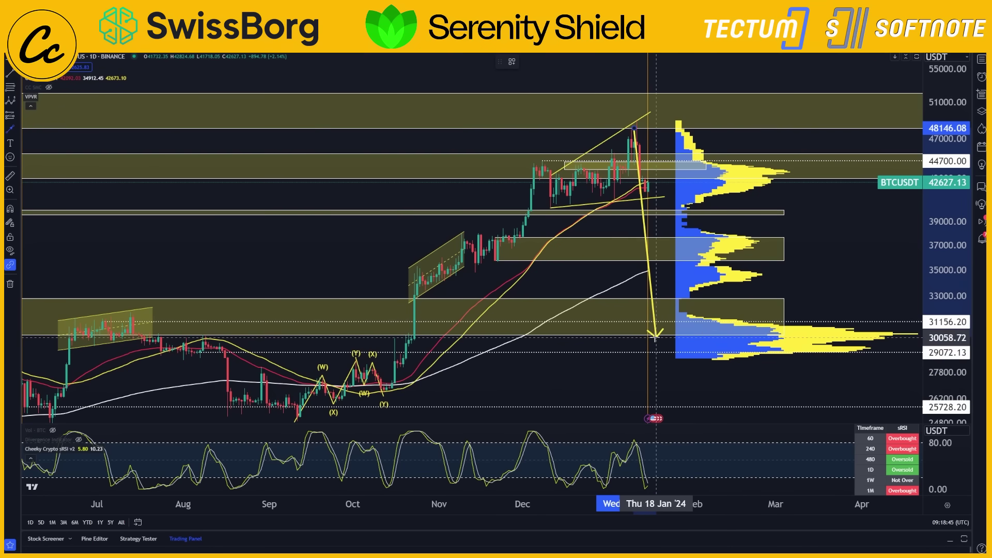
drag(667, 349, 767, 334)
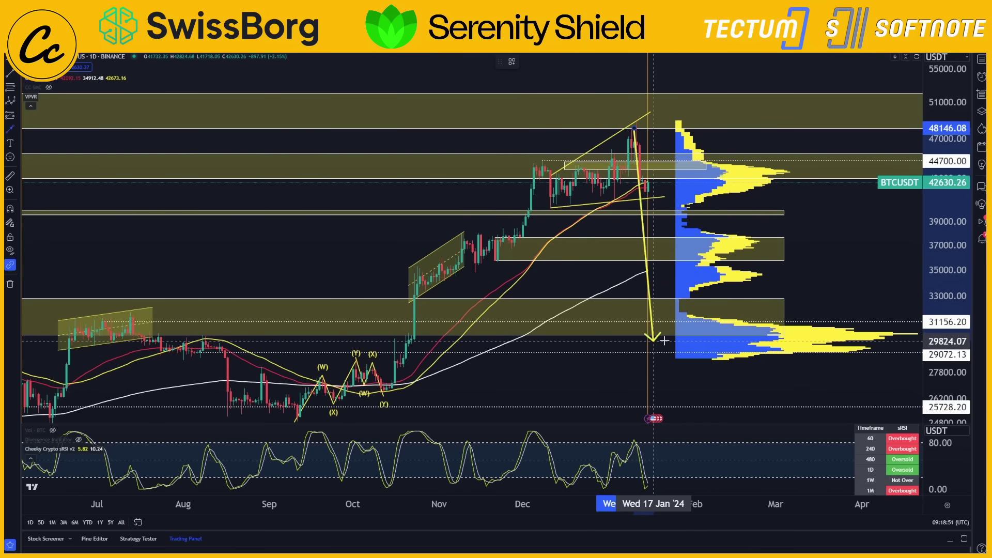
- Try arrow tips near 30,480, 28,578, 26,401 and 28,628, then cancel the arrow with Esc
mouse_move(734, 344)
mouse_down()
mouse_move(428, 318)
mouse_move(731, 331)
mouse_up()
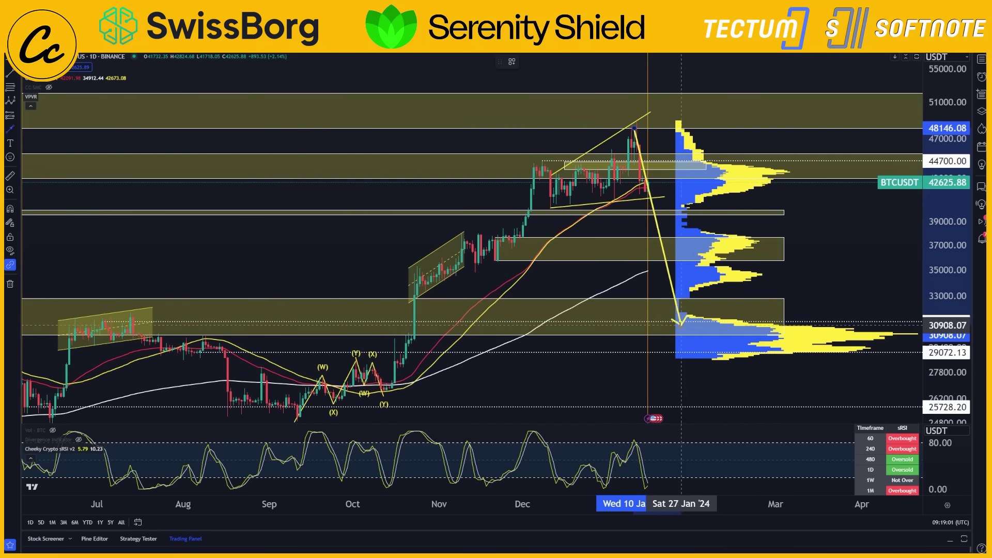
drag(655, 324, 725, 348)
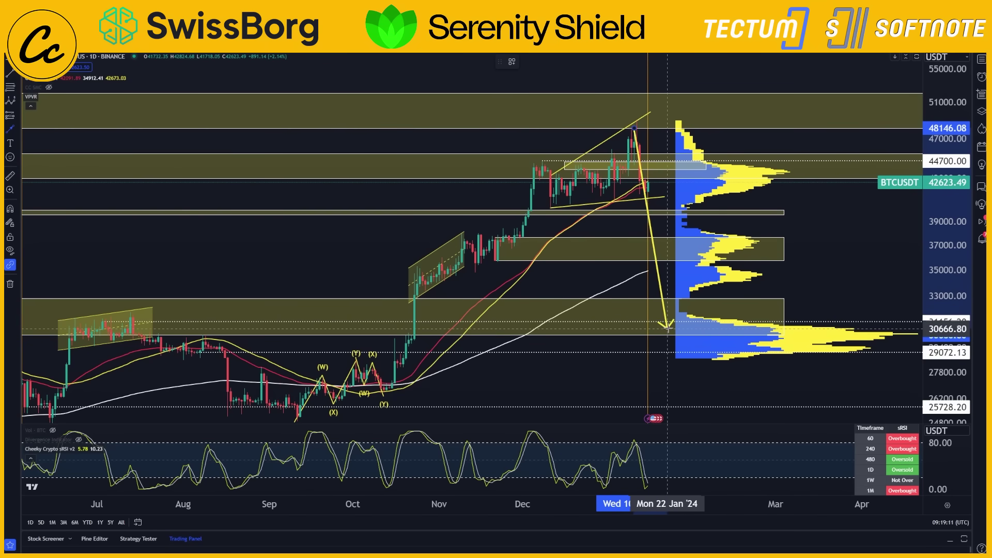
drag(668, 327, 750, 389)
drag(691, 395, 744, 355)
key(Escape)
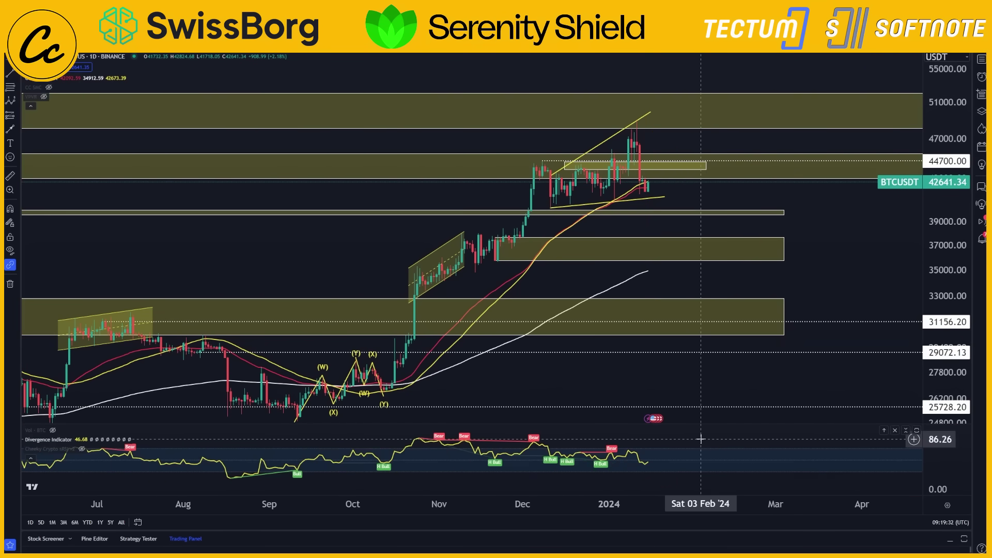
- Maximize and restore the divergence RSI pane, then show the Vol indicator
double_click(715, 438)
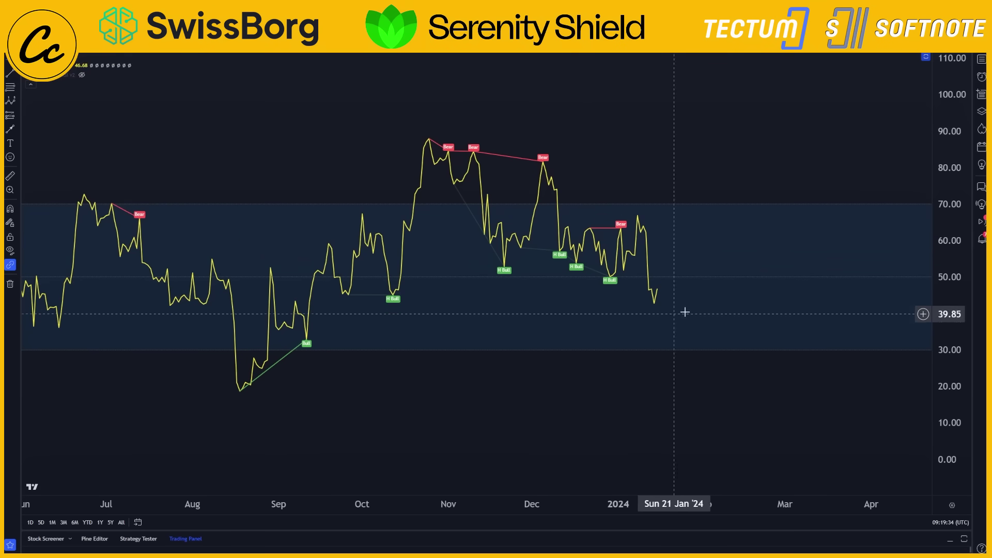
double_click(645, 153)
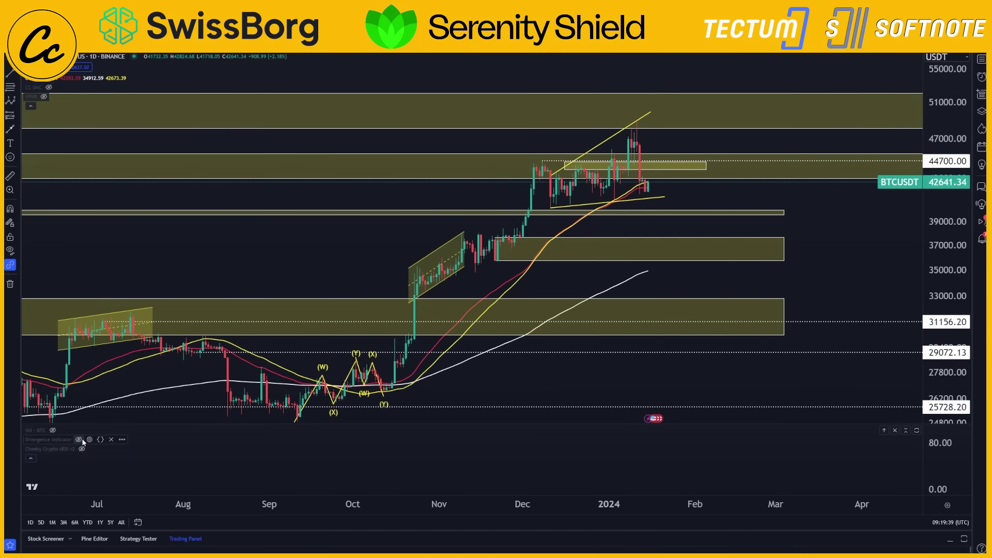
click(53, 429)
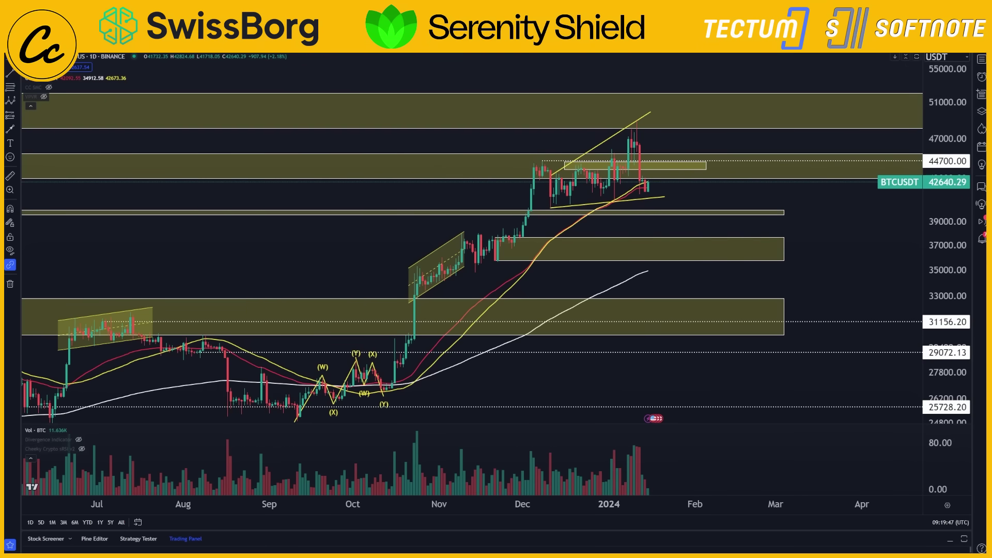
- Draw and delete a trend line over the volume bars, then hide Vol and show Cheeky Crypto sRSI v2
click(549, 452)
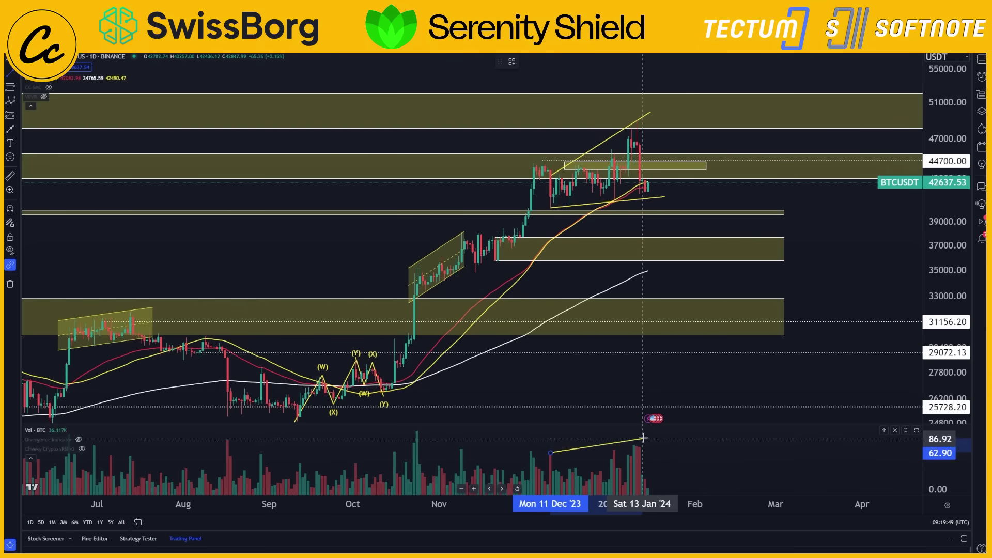
click(651, 443)
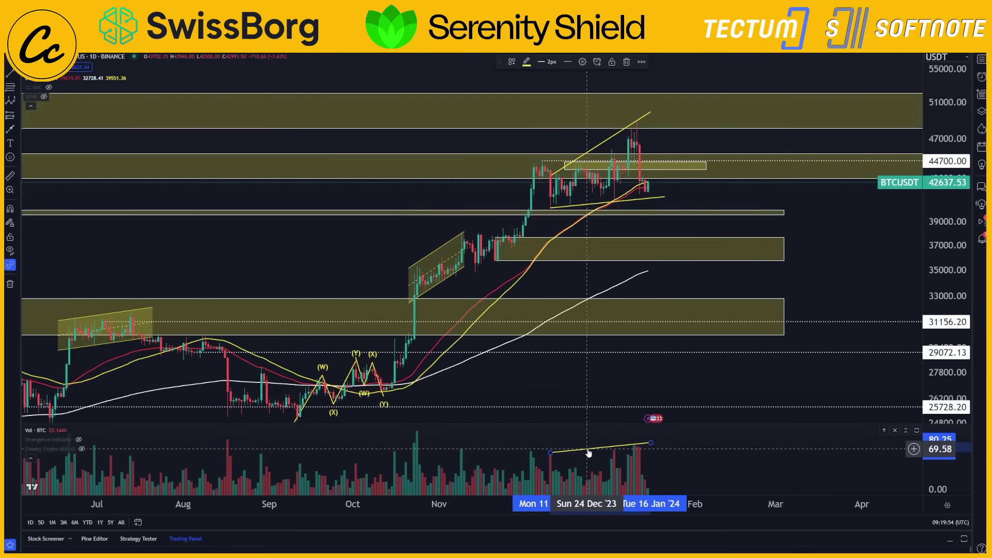
key(Delete)
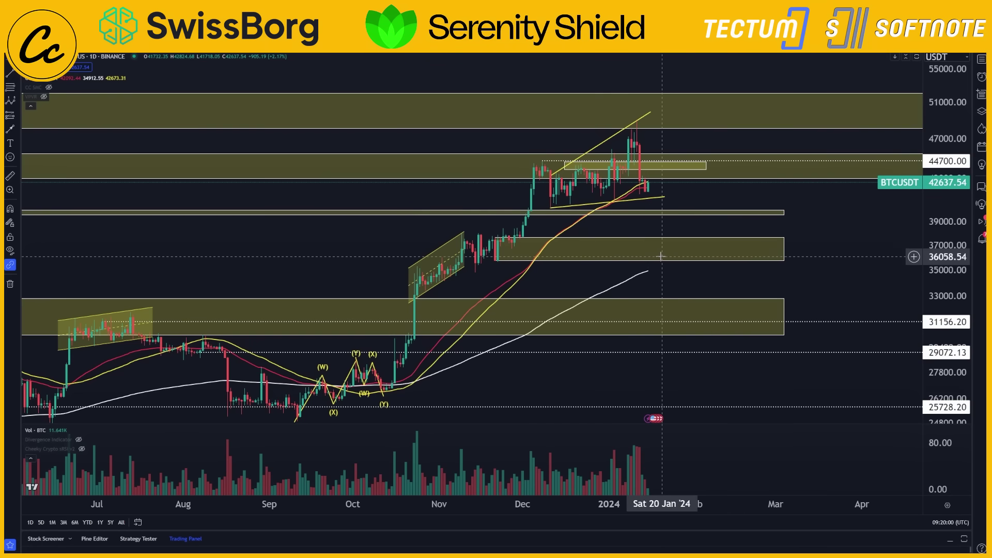
click(52, 431)
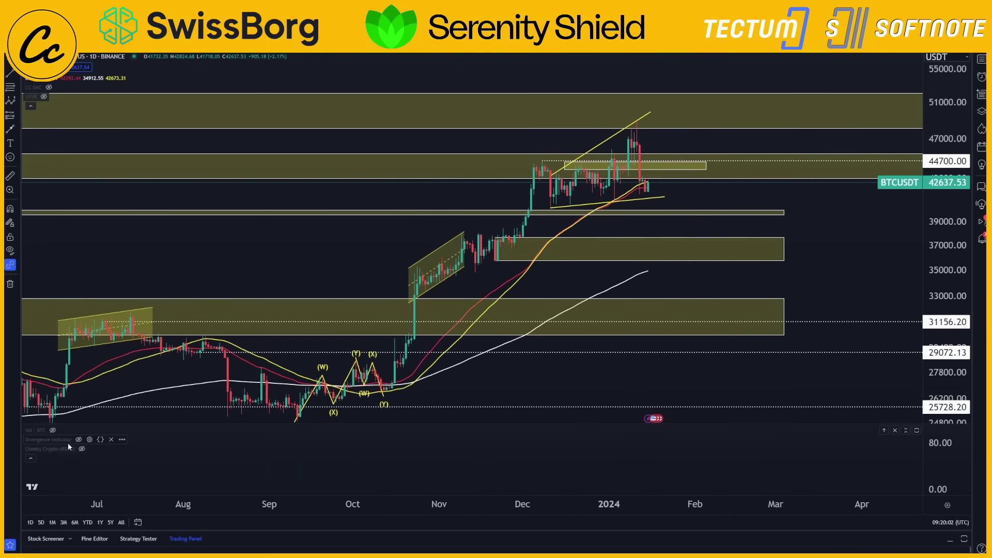
click(82, 449)
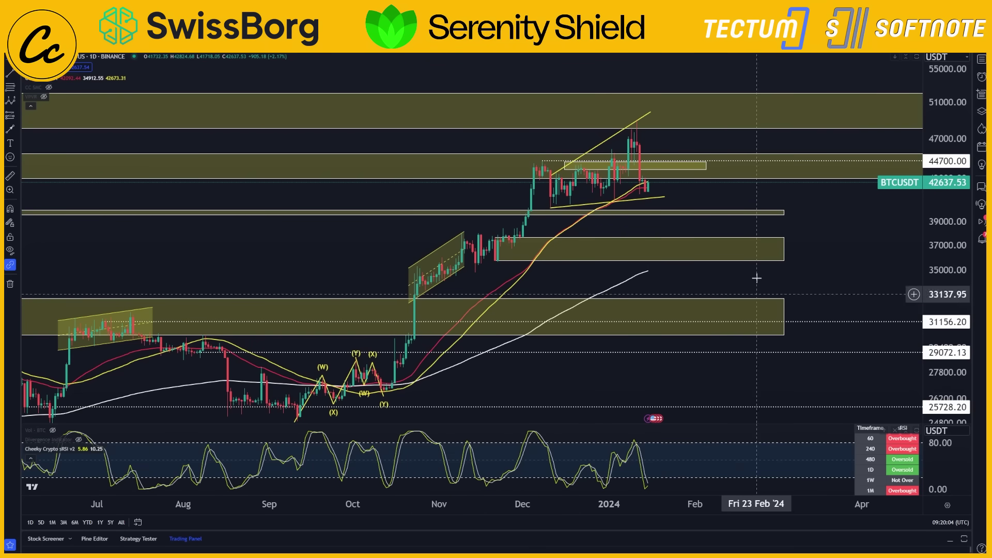
- Switch to the BTCUSD 1W Bitstamp chart and select, then deselect, its top grey resistance zone
key(ctrl+Tab)
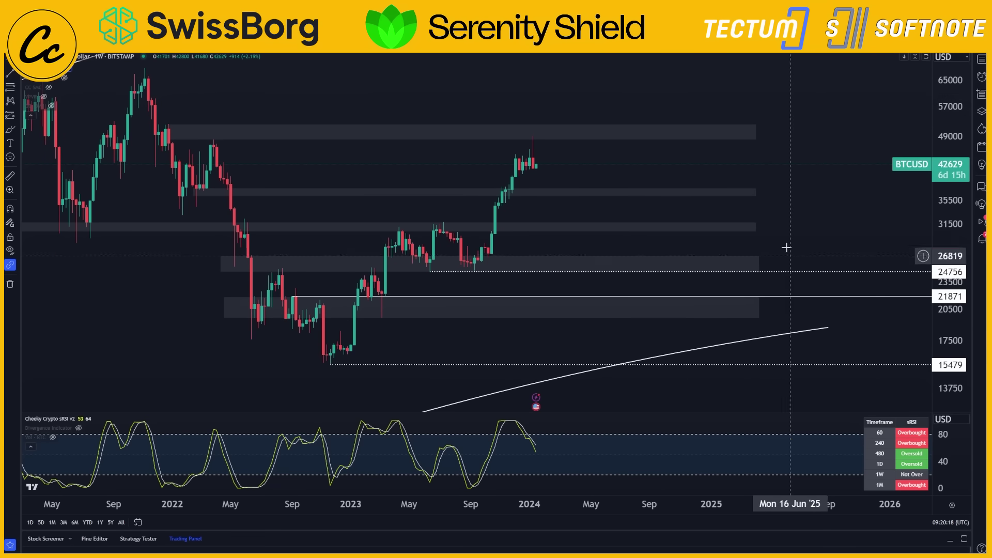
click(757, 132)
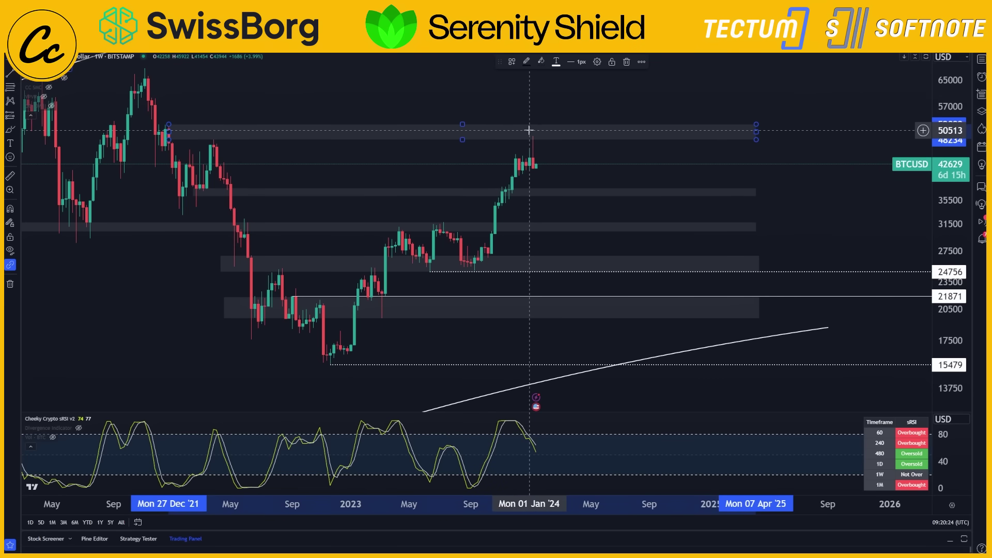
click(280, 89)
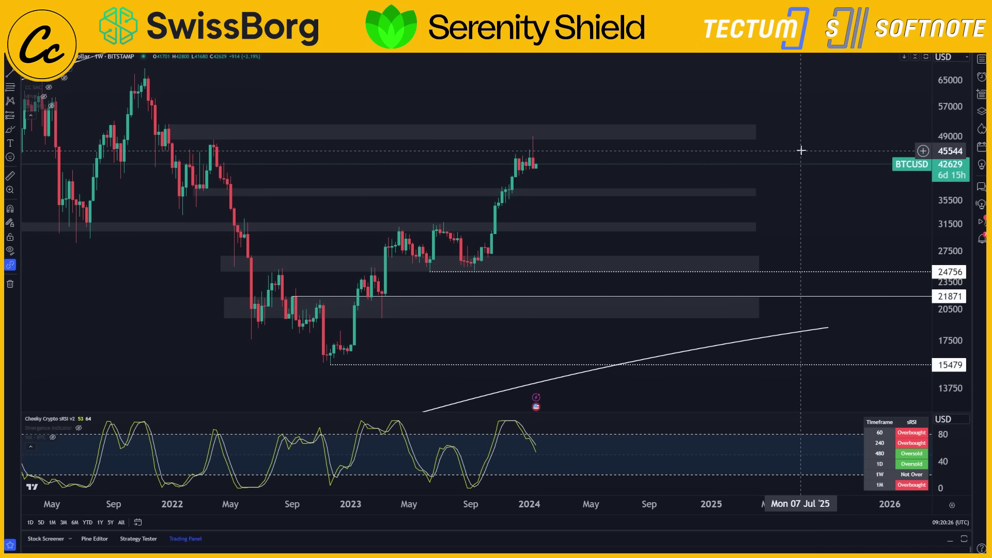